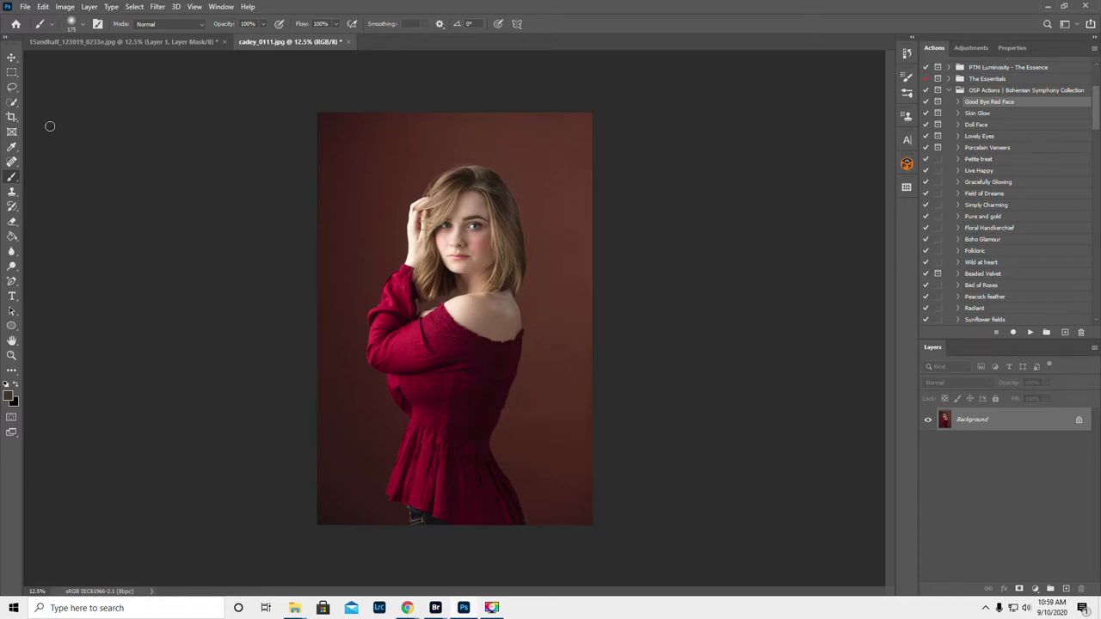
# Step: Open the selection tool flyout under the Quick Selection tool in the toolbar
pyautogui.click(12, 104)
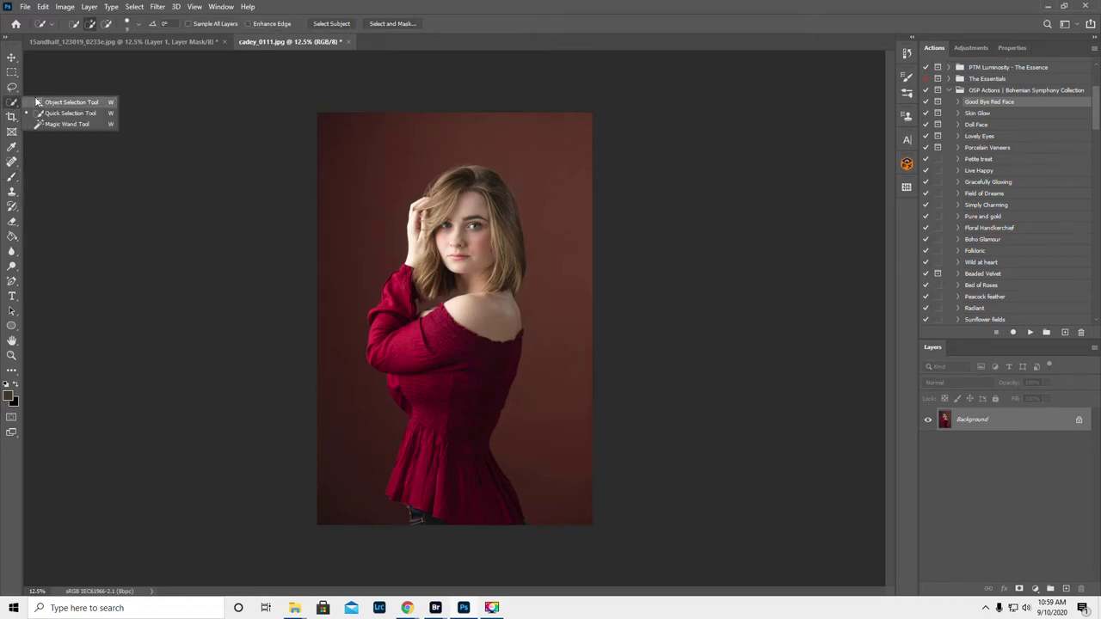
# Step: Auto-select the girl by boxing her with the Object Selection tool, then zoom in on her torso
pyautogui.click(70, 103)
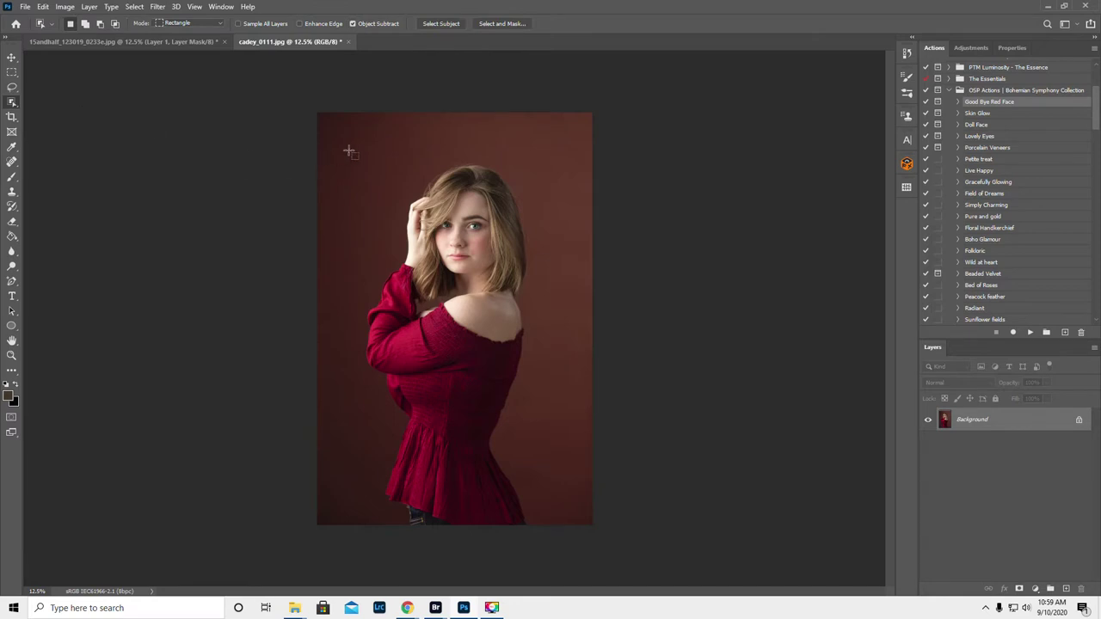
pyautogui.moveTo(356, 149)
pyautogui.mouseDown()
pyautogui.moveTo(515, 371)
pyautogui.moveTo(542, 527)
pyautogui.moveTo(537, 519)
pyautogui.mouseUp()
pyautogui.click(12, 355)
pyautogui.click(555, 375)
pyautogui.click(555, 374)
pyautogui.scroll(-5, 553, 373)
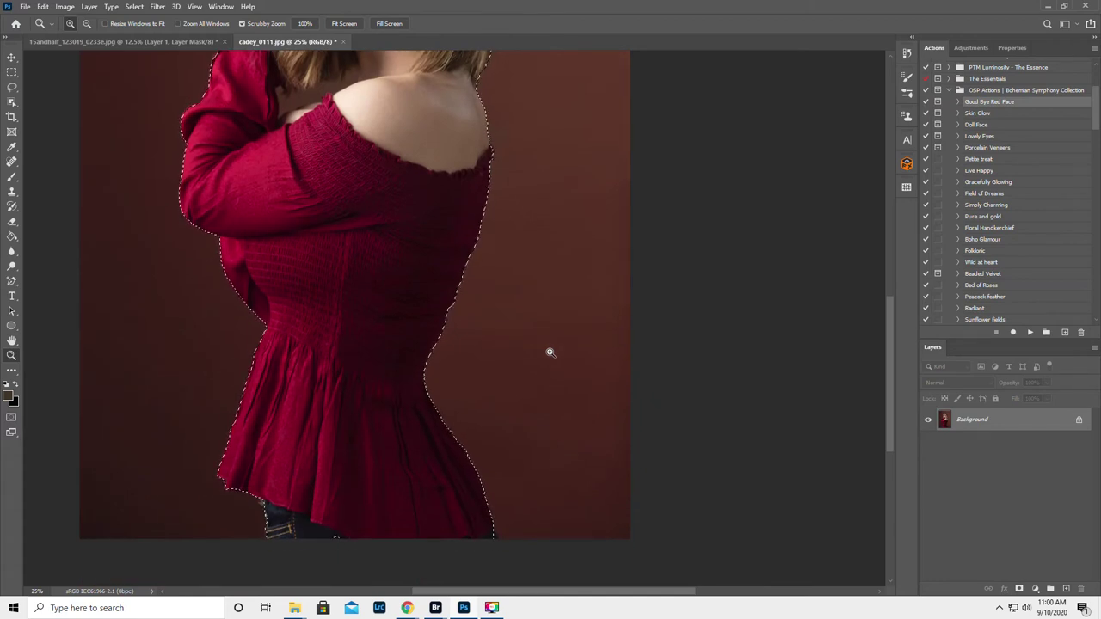
# Step: Extend the girl's selection down to the photo's bottom edge with Quick Selection
pyautogui.click(12, 103)
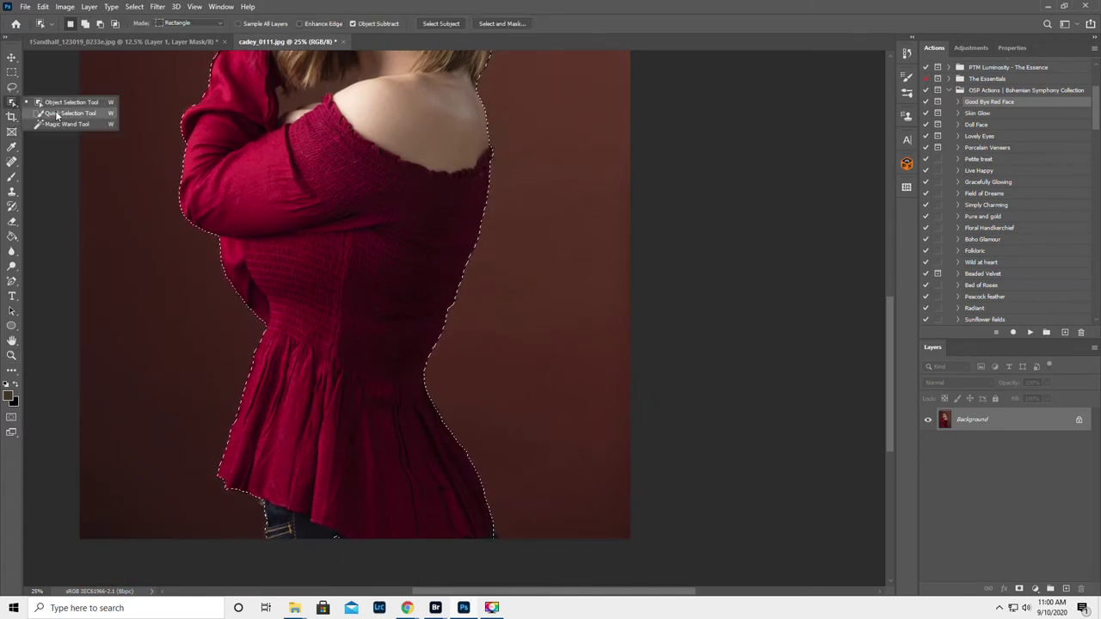
pyautogui.click(55, 111)
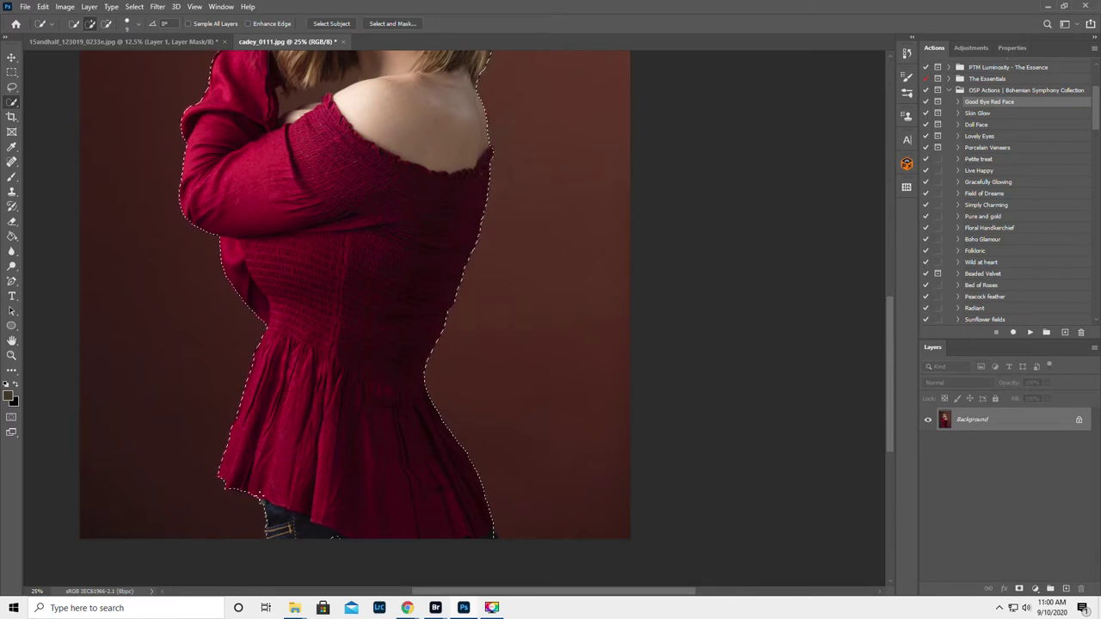
pyautogui.click(223, 489)
pyautogui.scroll(3, 344, 324)
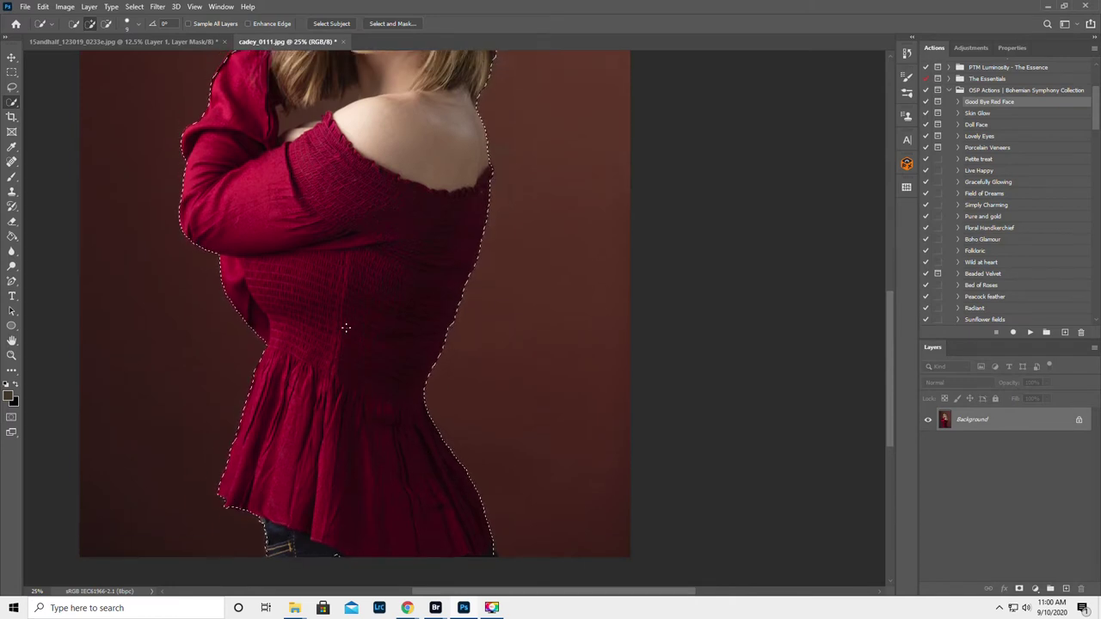
pyautogui.scroll(8, 345, 328)
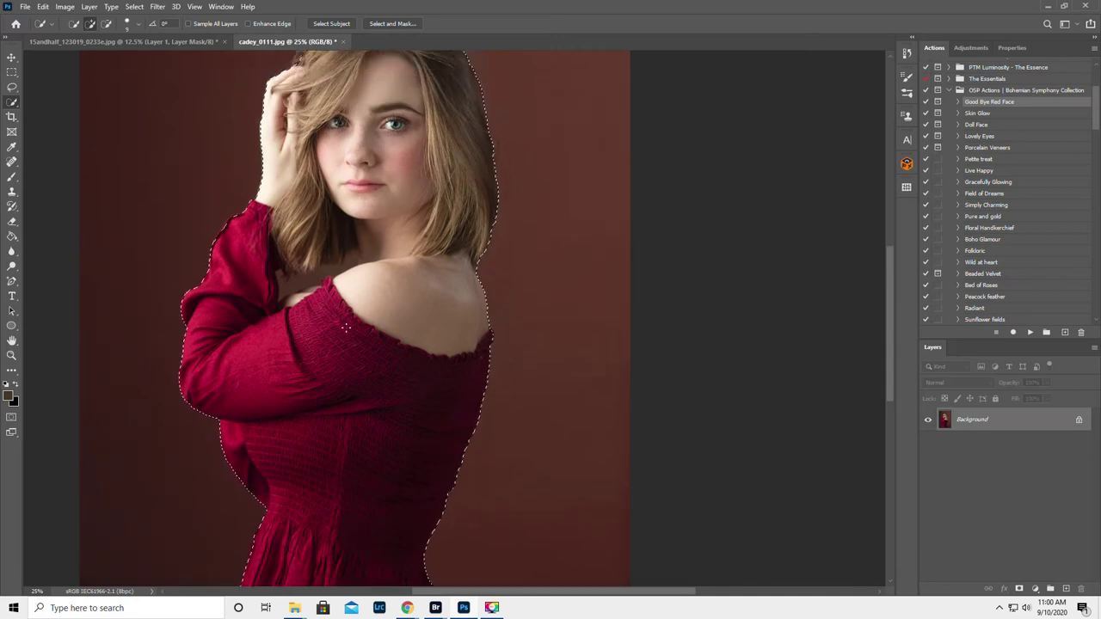
pyautogui.scroll(1, 345, 327)
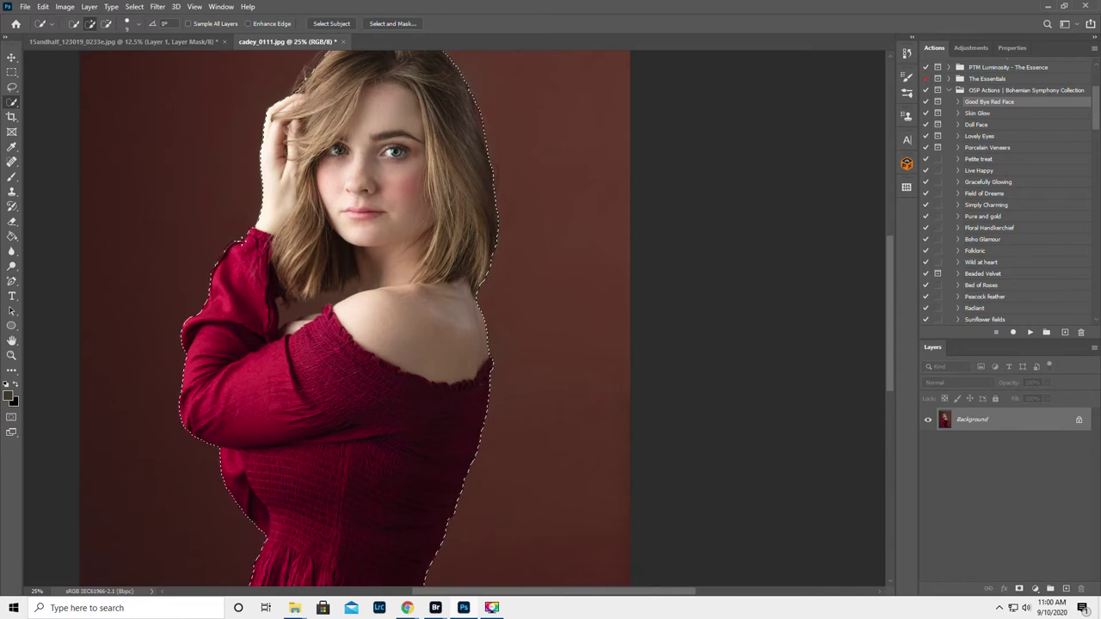
pyautogui.click(106, 25)
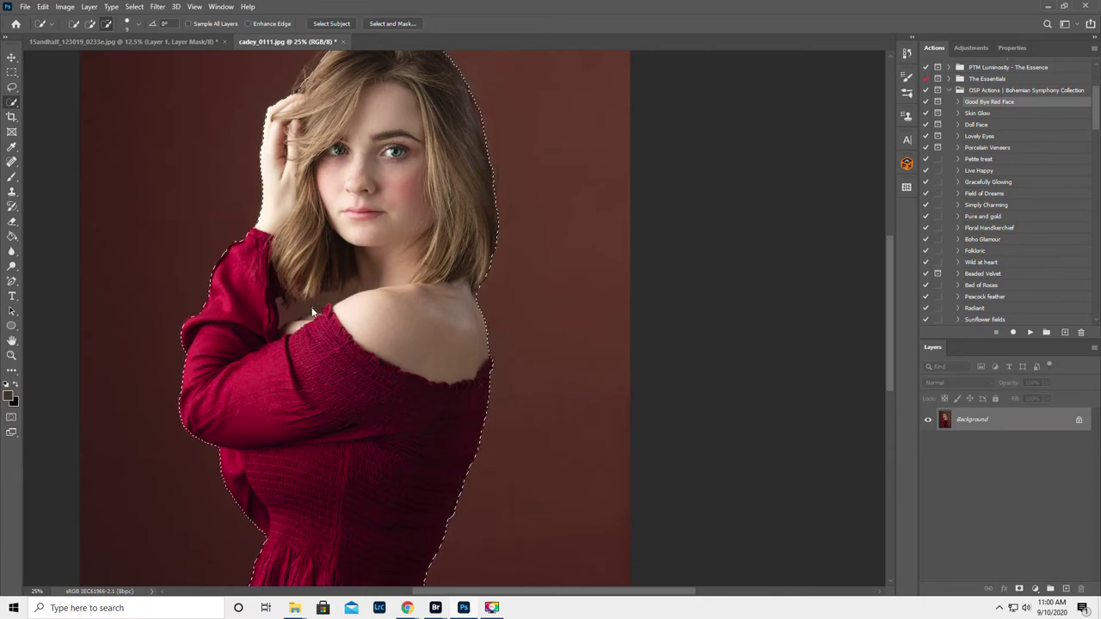
# Step: Subtract the dark gap between hair, arm and shoulder and the neck edge, then re-add the hair above the shoulder
pyautogui.moveTo(314, 306)
pyautogui.mouseDown()
pyautogui.moveTo(284, 299)
pyautogui.moveTo(336, 295)
pyautogui.mouseUp()
pyautogui.moveTo(325, 220); pyautogui.dragTo(379, 288)
pyautogui.click(90, 23)
pyautogui.moveTo(296, 290); pyautogui.dragTo(349, 271)
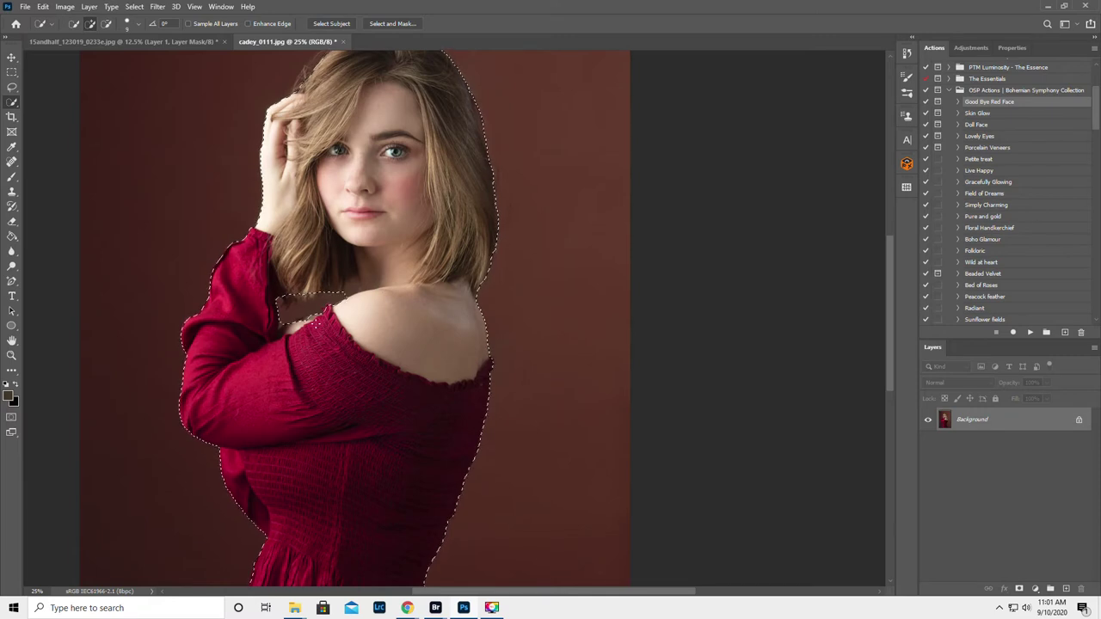
# Step: Undo the last selection edit and take the selection into Select and Mask
pyautogui.click(107, 23)
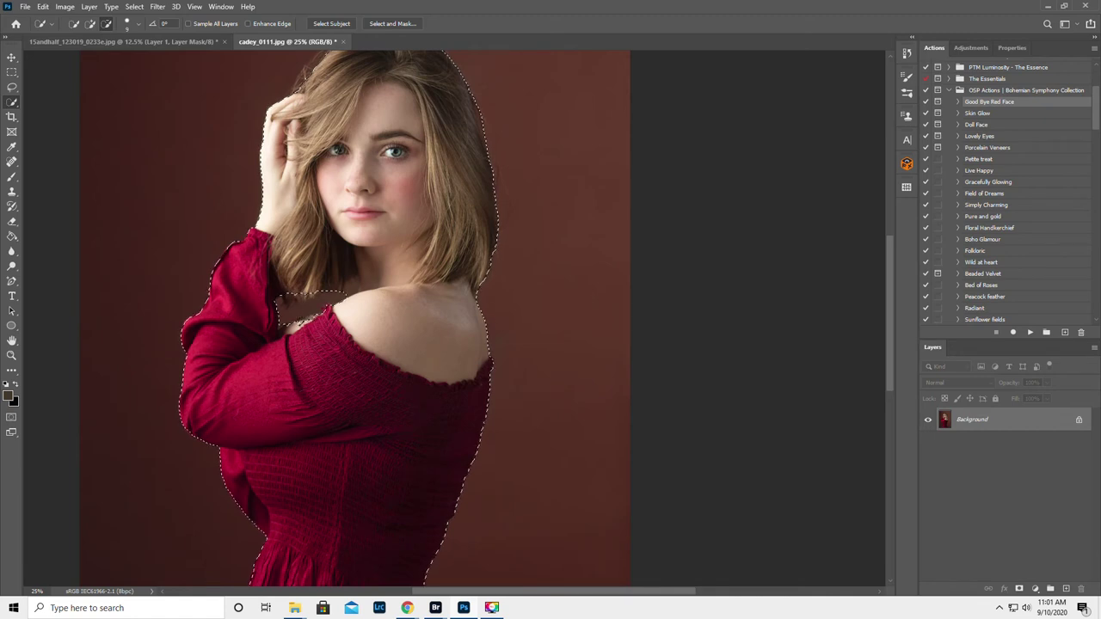
pyautogui.click(90, 23)
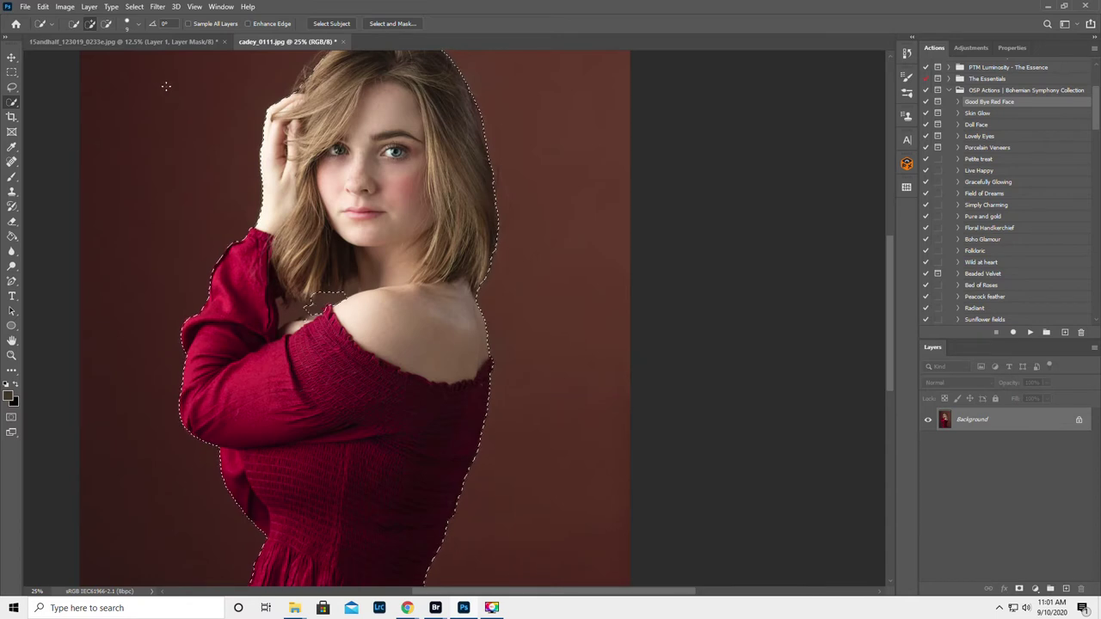
pyautogui.hotkey('ctrl', 'z')
pyautogui.scroll(3, 528, 334)
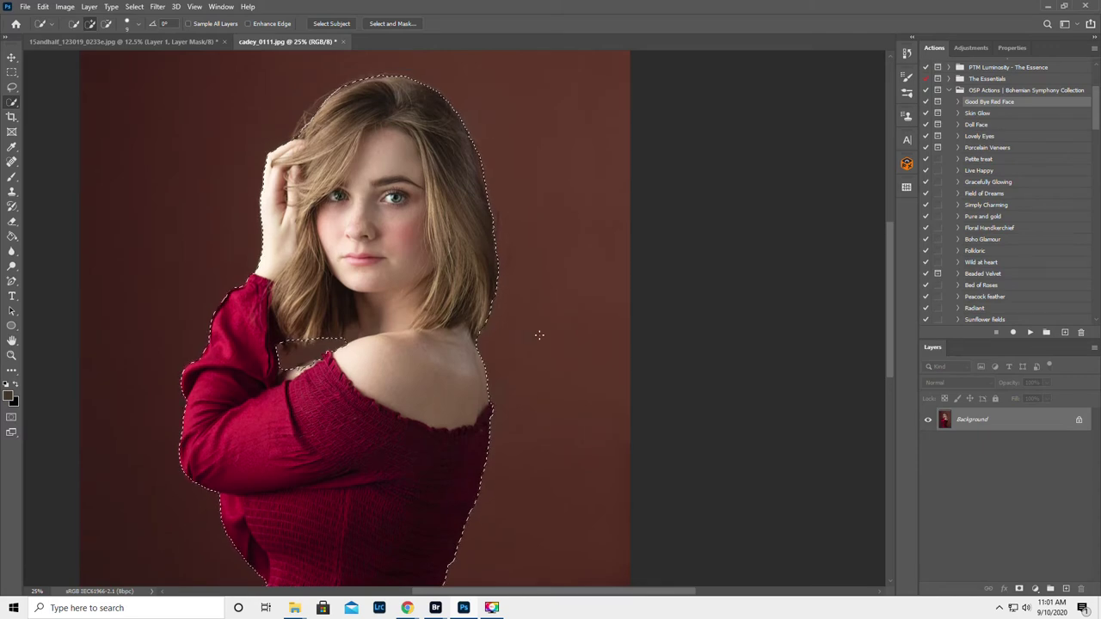
pyautogui.click(392, 24)
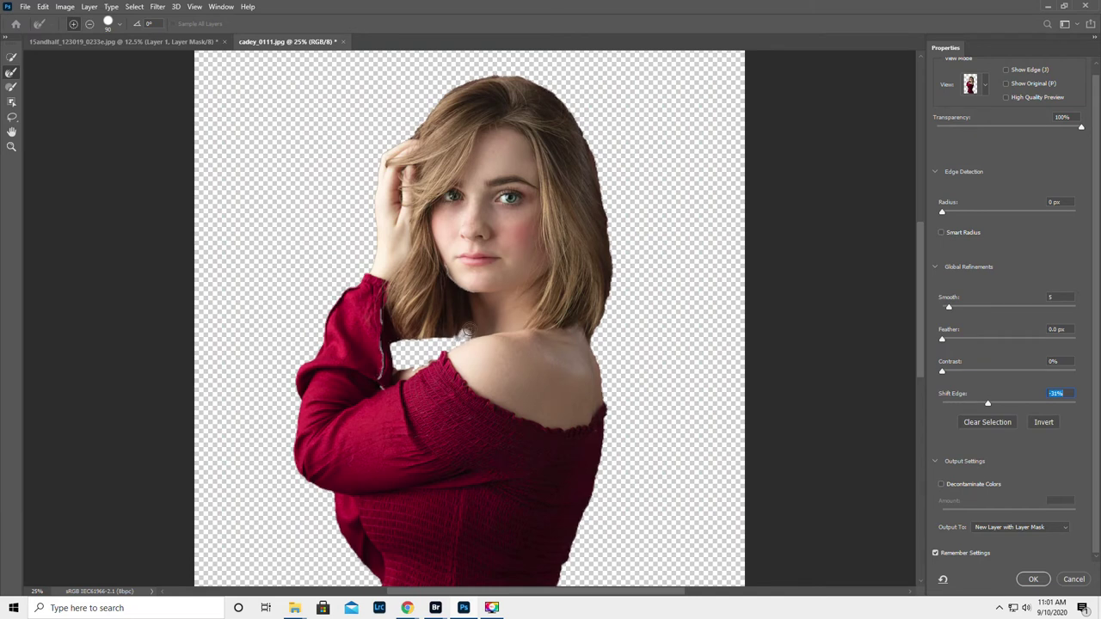
# Step: Refine the hair edge over the shoulder with an enlarged Refine Edge brush and output to a new layer with layer mask
pyautogui.moveTo(467, 329)
pyautogui.mouseDown()
pyautogui.moveTo(397, 352)
pyautogui.moveTo(410, 367)
pyautogui.moveTo(428, 357)
pyautogui.mouseUp()
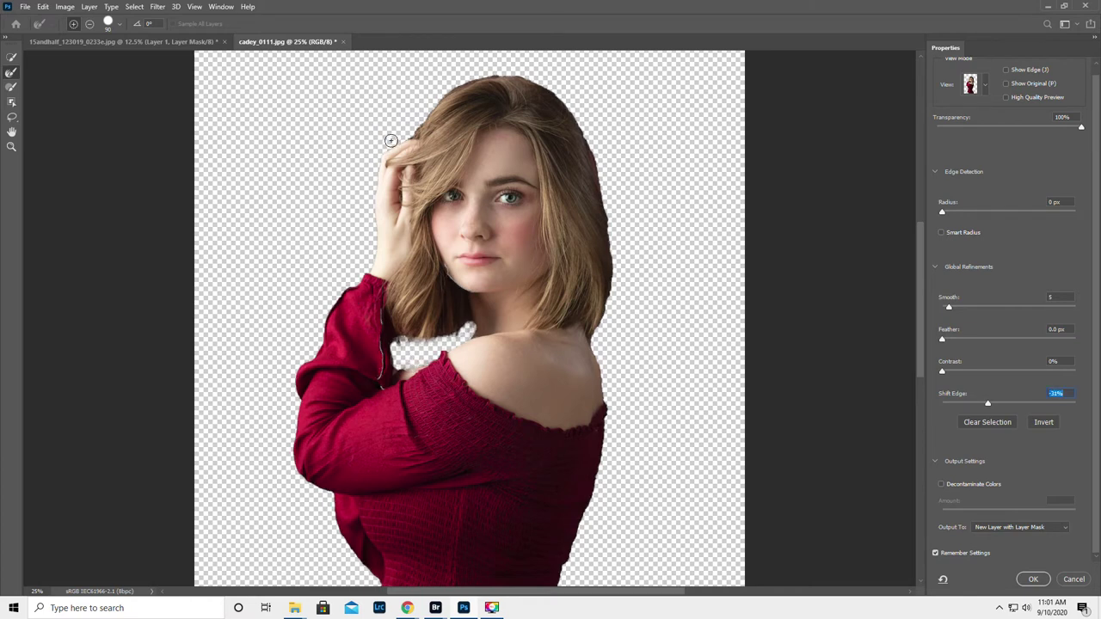
pyautogui.press(']')
pyautogui.press(']')
pyautogui.press(']')
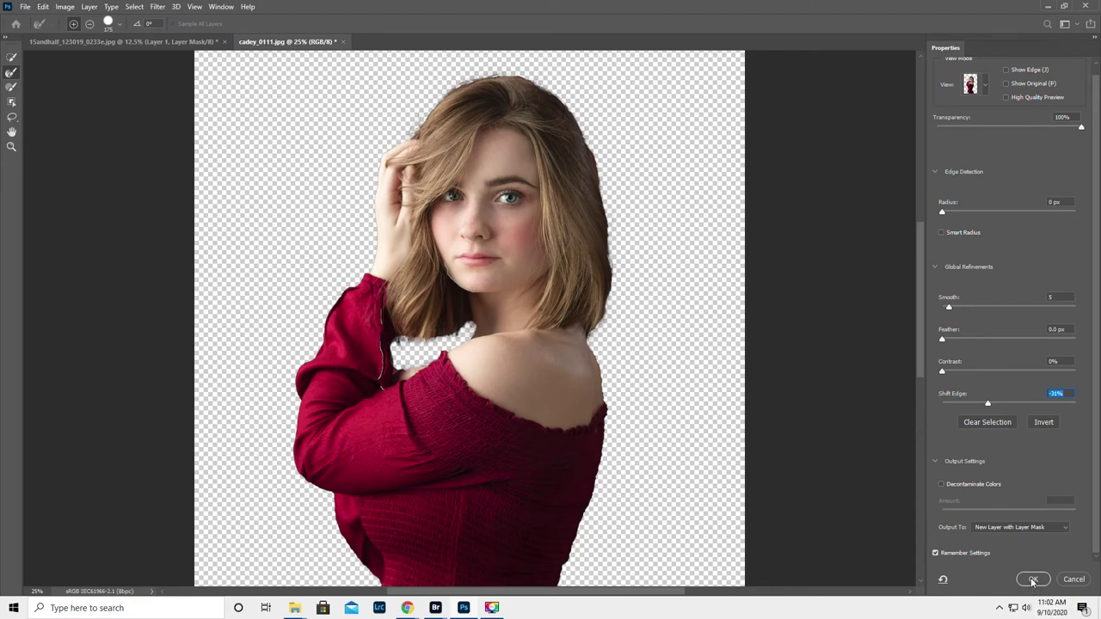
pyautogui.click(1033, 581)
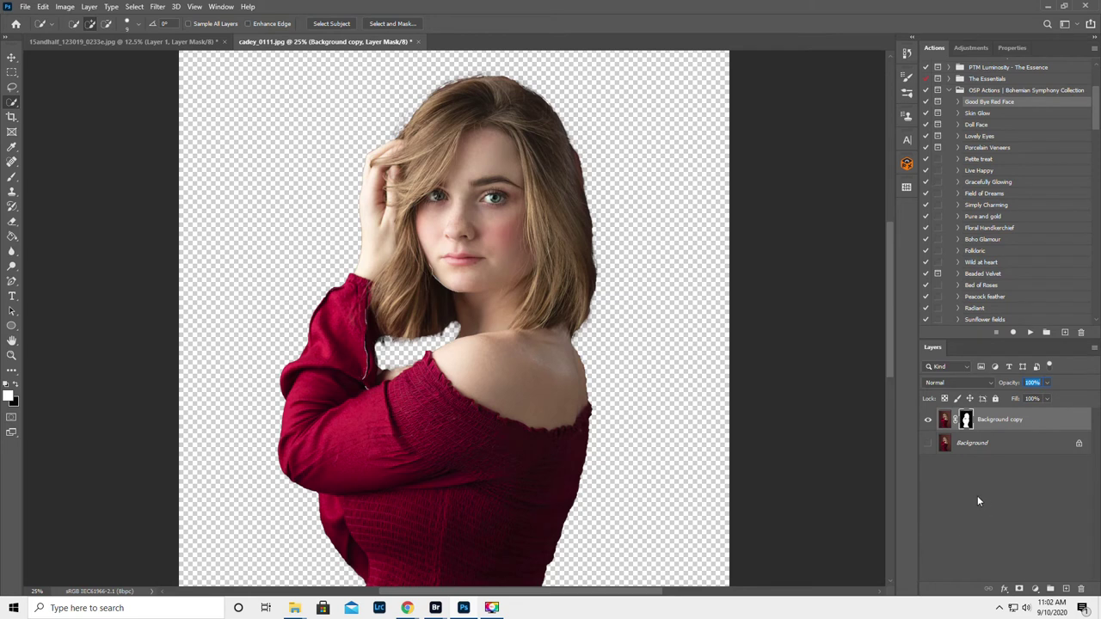
pyautogui.click(12, 178)
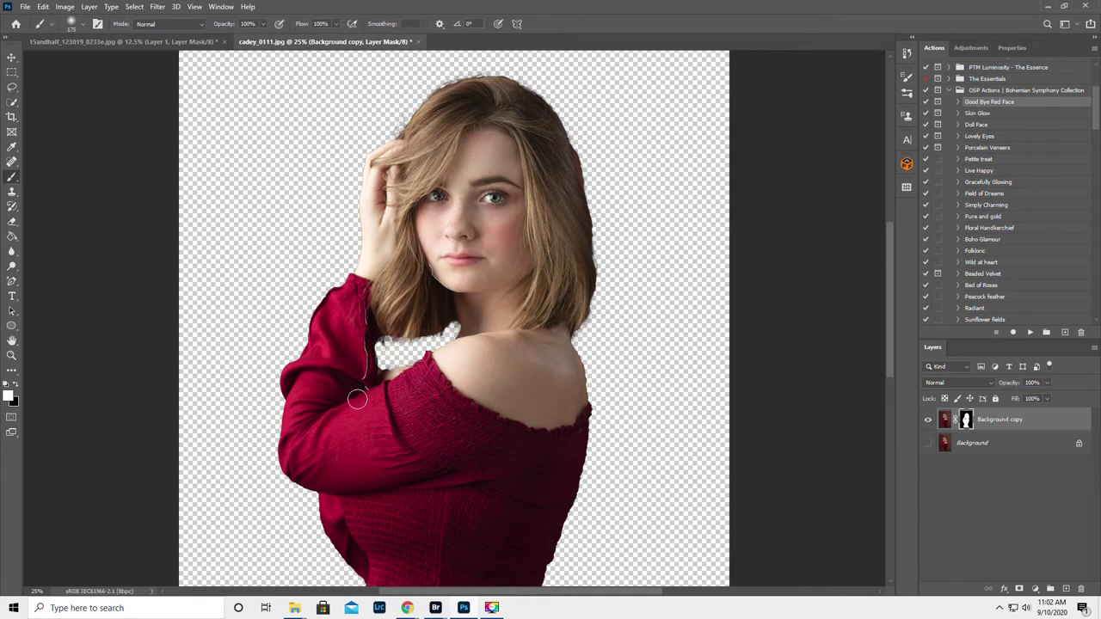
pyautogui.press('x')
pyautogui.moveTo(363, 386); pyautogui.dragTo(358, 389)
pyautogui.press('x')
pyautogui.hotkey('ctrl', 'z')
# Step: Show and select the original Background layer, zoomed out to the whole photo
pyautogui.click(927, 443)
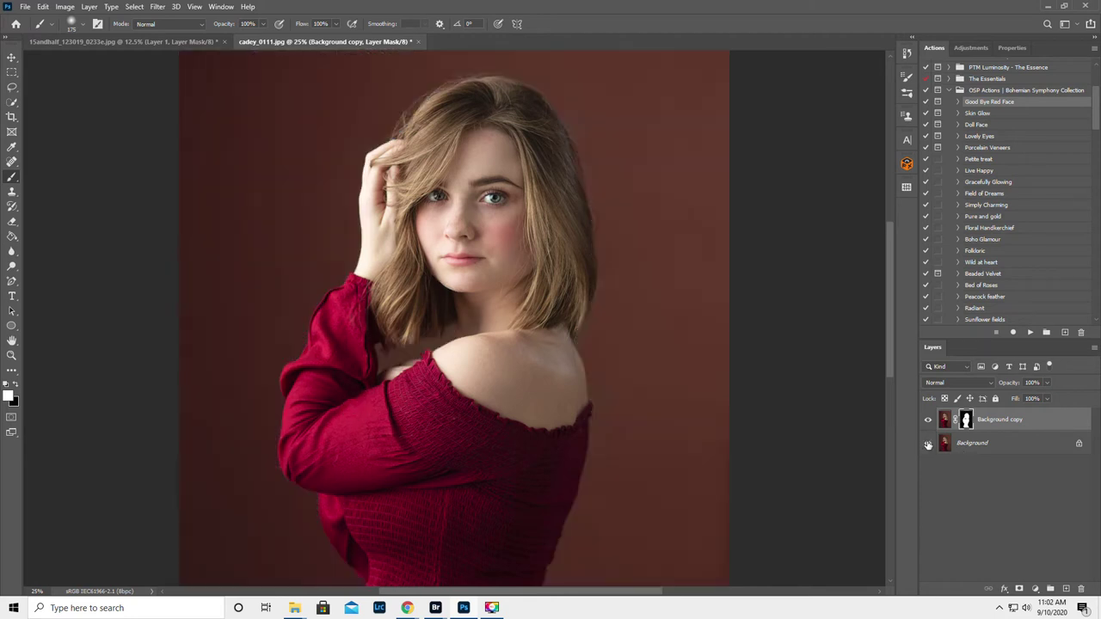
pyautogui.click(1005, 443)
pyautogui.press('z')
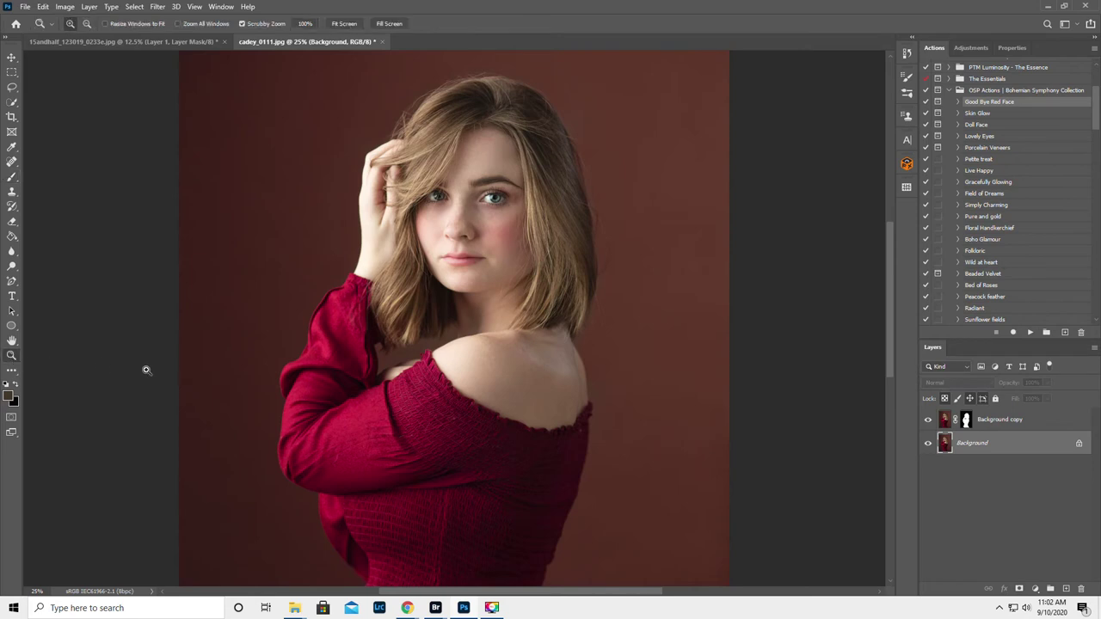
pyautogui.keyDown('alt'); pyautogui.click(344, 383); pyautogui.keyUp('alt')
pyautogui.keyDown('alt'); pyautogui.click(344, 383); pyautogui.keyUp('alt')
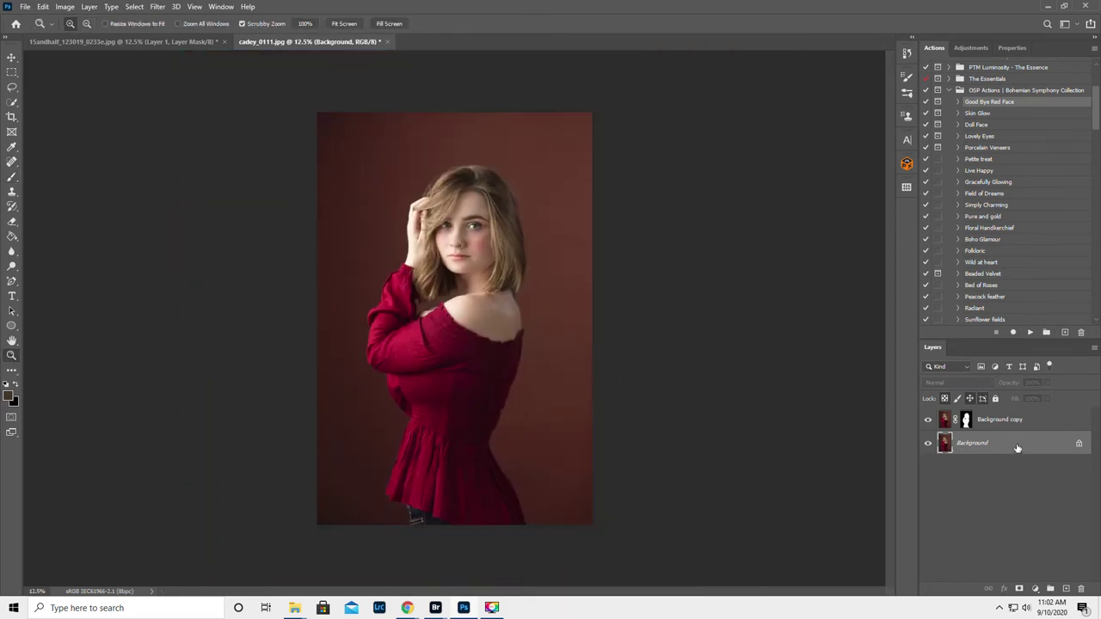
# Step: Place the KPSmasterRed.jpg texture into the portrait as an embedded image
pyautogui.click(25, 7)
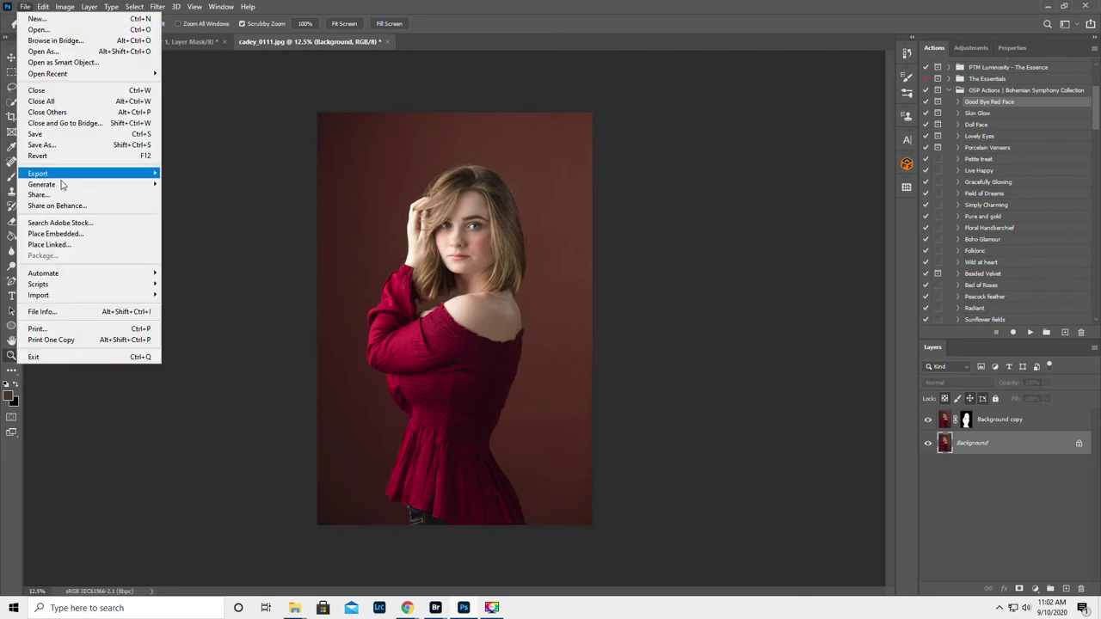
pyautogui.click(75, 237)
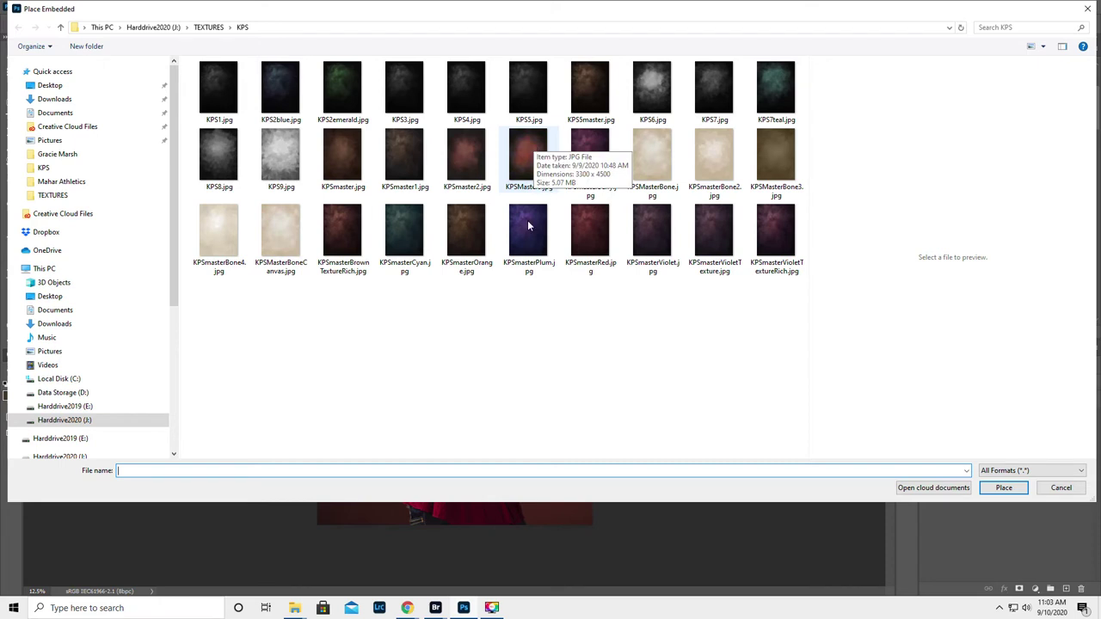
pyautogui.click(589, 228)
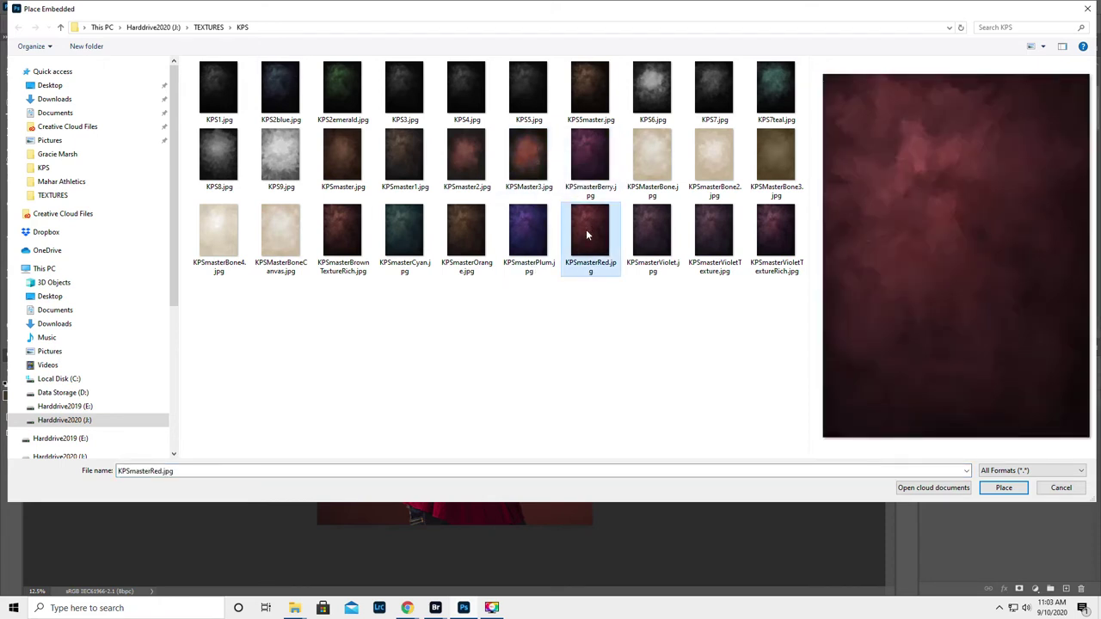
pyautogui.click(1002, 489)
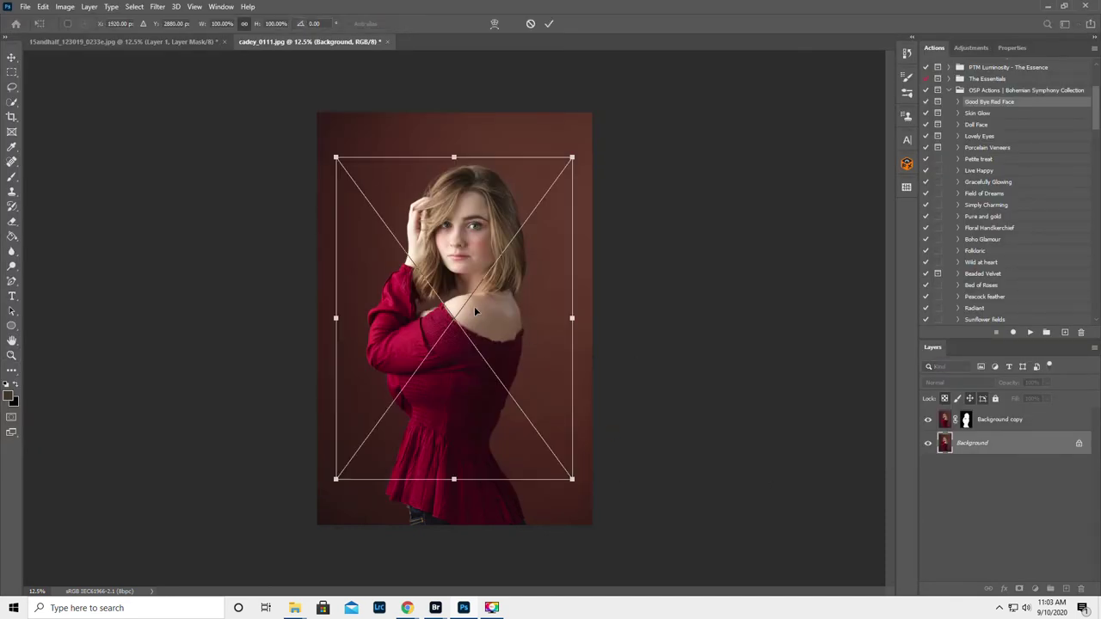
# Step: Move and stretch the KPSmasterRed texture past the top, left and bottom-right edges, then commit the transform
pyautogui.moveTo(475, 308); pyautogui.dragTo(438, 265)
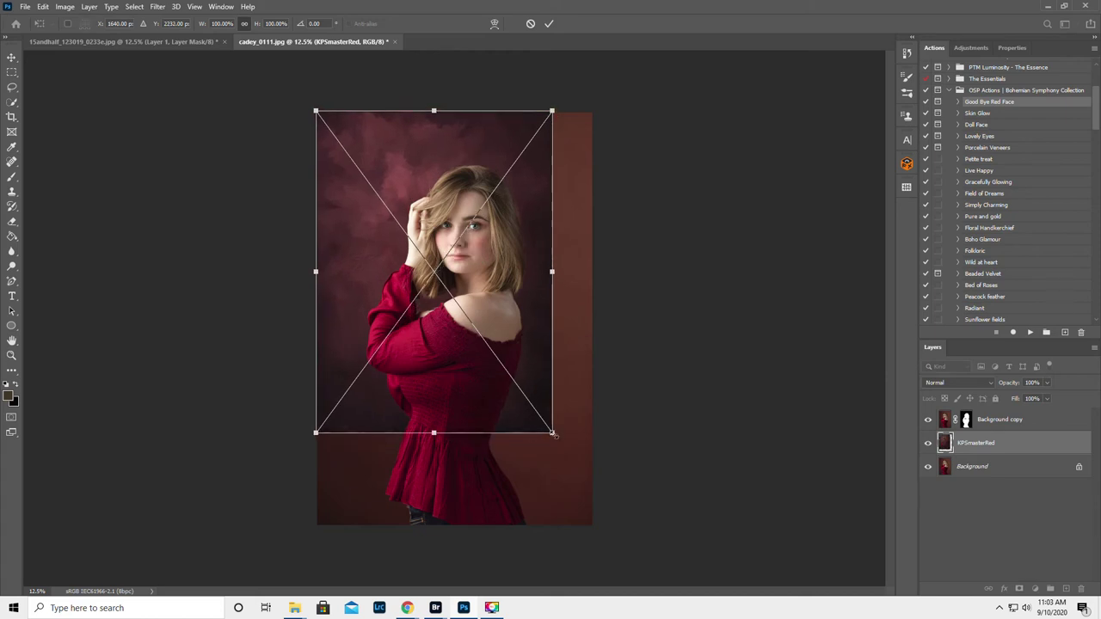
pyautogui.moveTo(551, 432); pyautogui.dragTo(657, 532)
pyautogui.moveTo(486, 110); pyautogui.dragTo(487, 105)
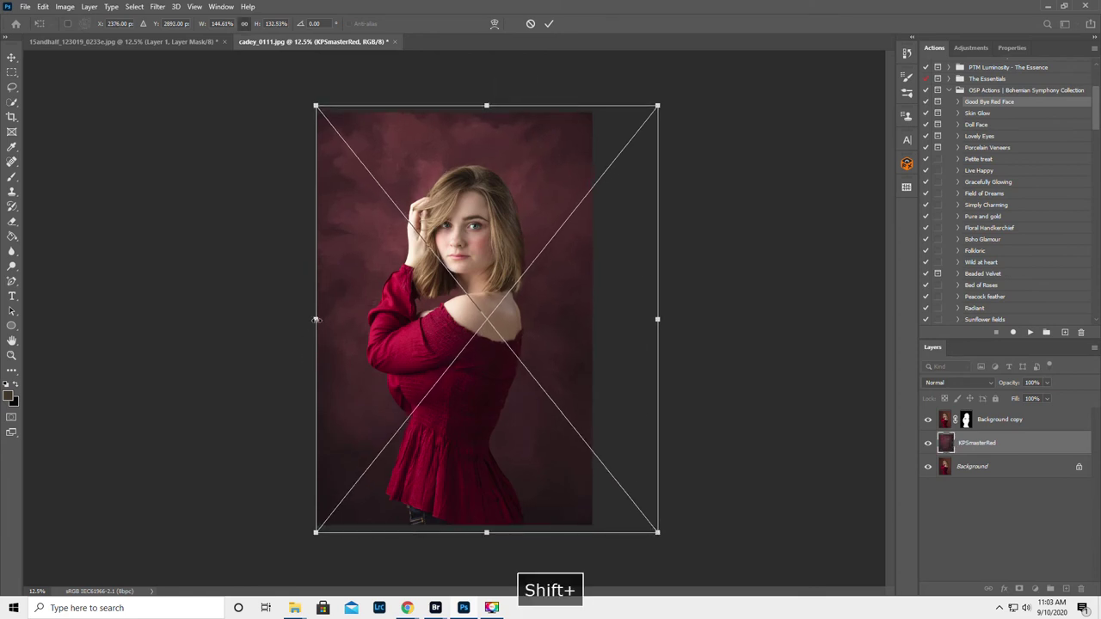
pyautogui.moveTo(322, 329); pyautogui.dragTo(311, 320)
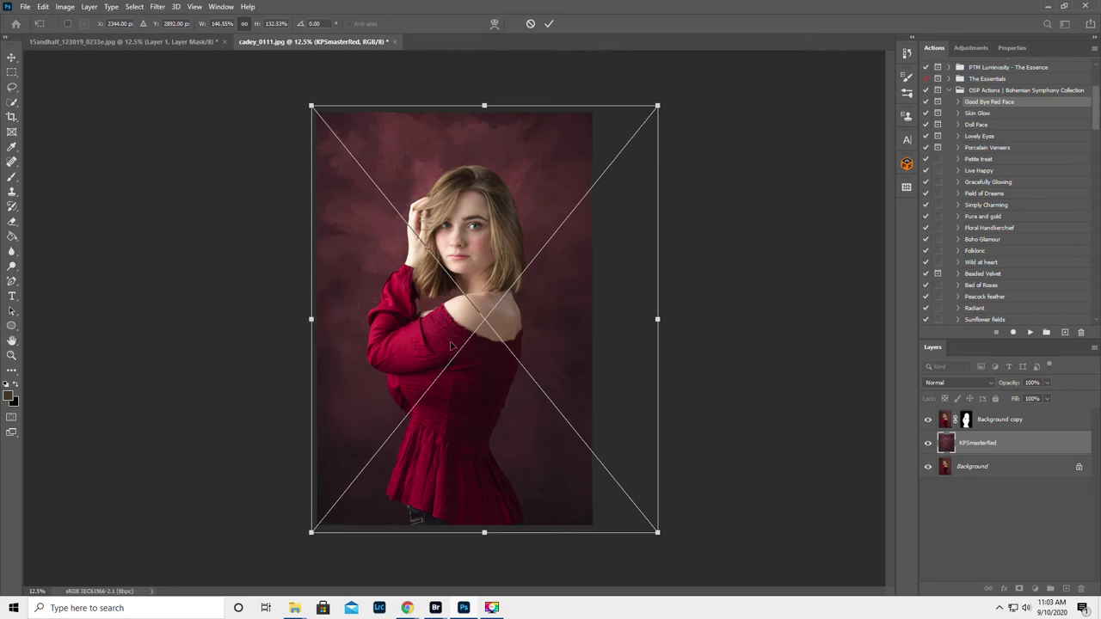
pyautogui.doubleClick(451, 346)
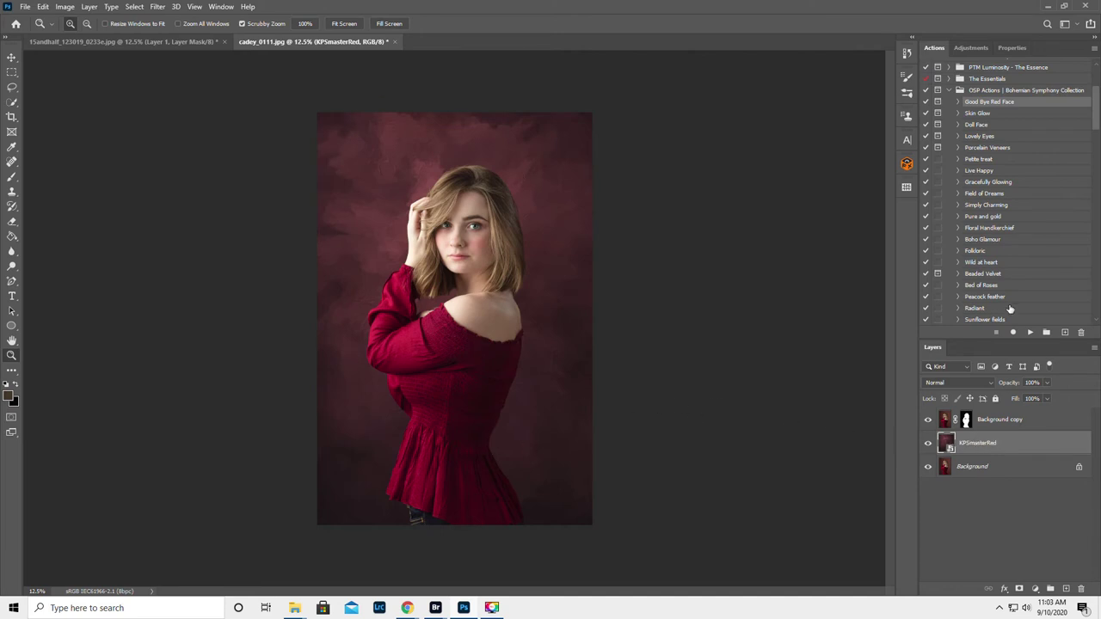
pyautogui.click(973, 47)
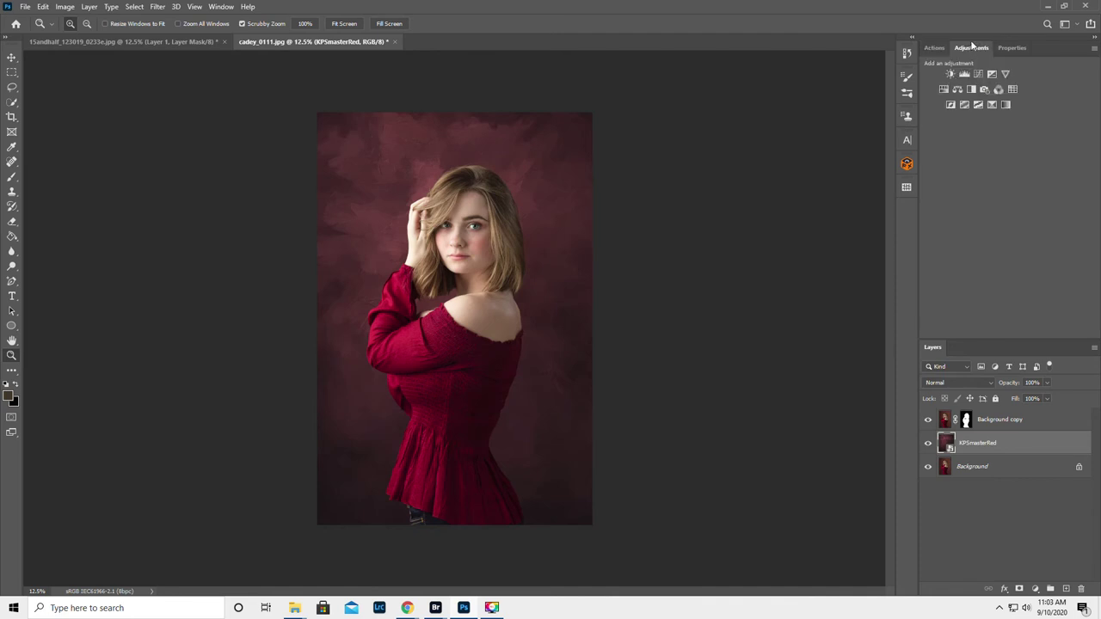
# Step: Add a Color Balance adjustment layer clipped to the KPSmasterRed texture
pyautogui.click(215, 7)
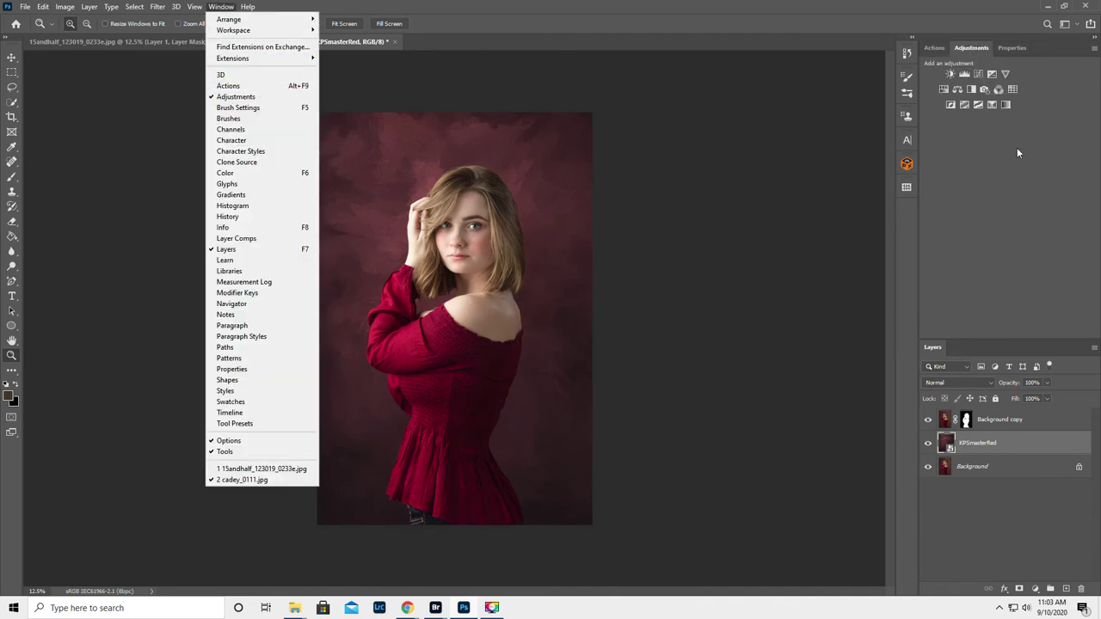
pyautogui.click(848, 10)
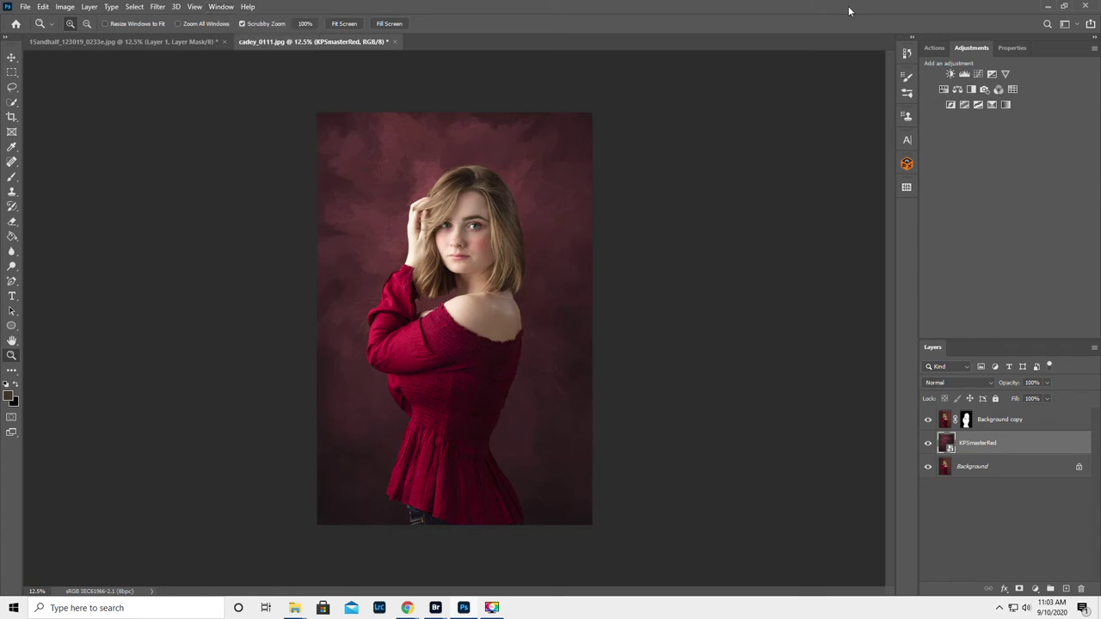
pyautogui.click(957, 90)
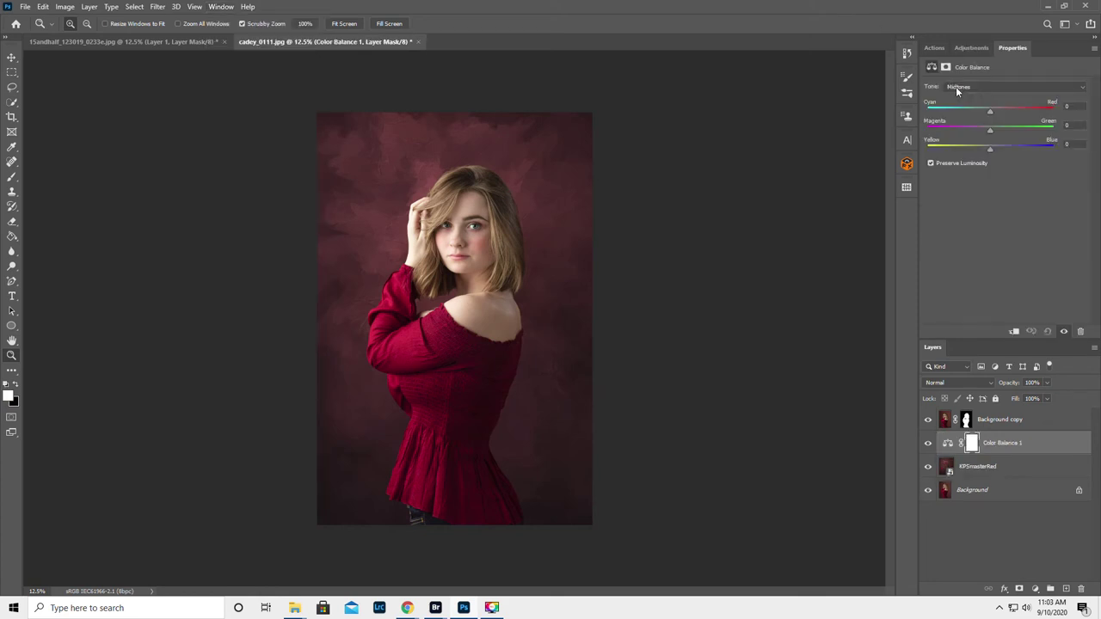
pyautogui.rightClick(1048, 442)
pyautogui.click(953, 336)
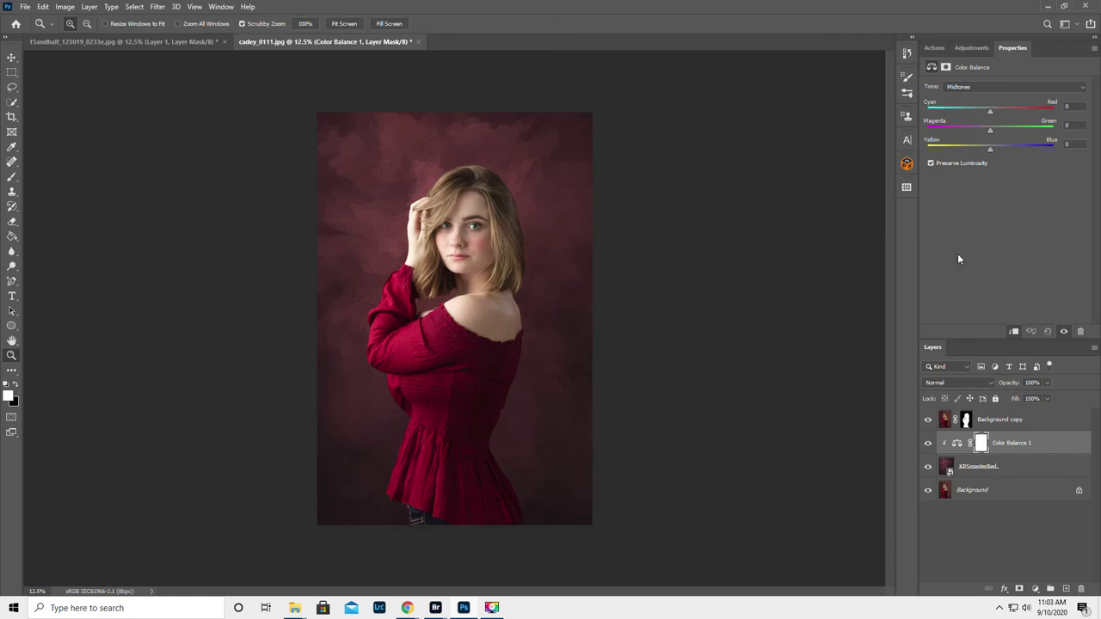
# Step: Shift shadows, midtones (Red +11) and highlights (Red +13) toward red in Color Balance
pyautogui.click(955, 86)
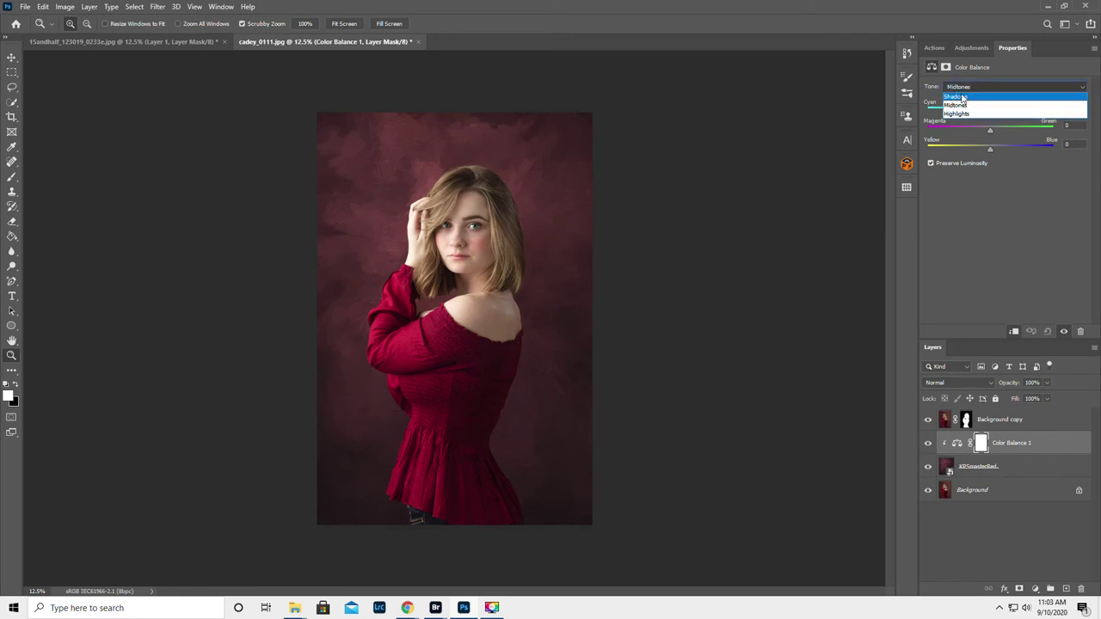
pyautogui.click(962, 98)
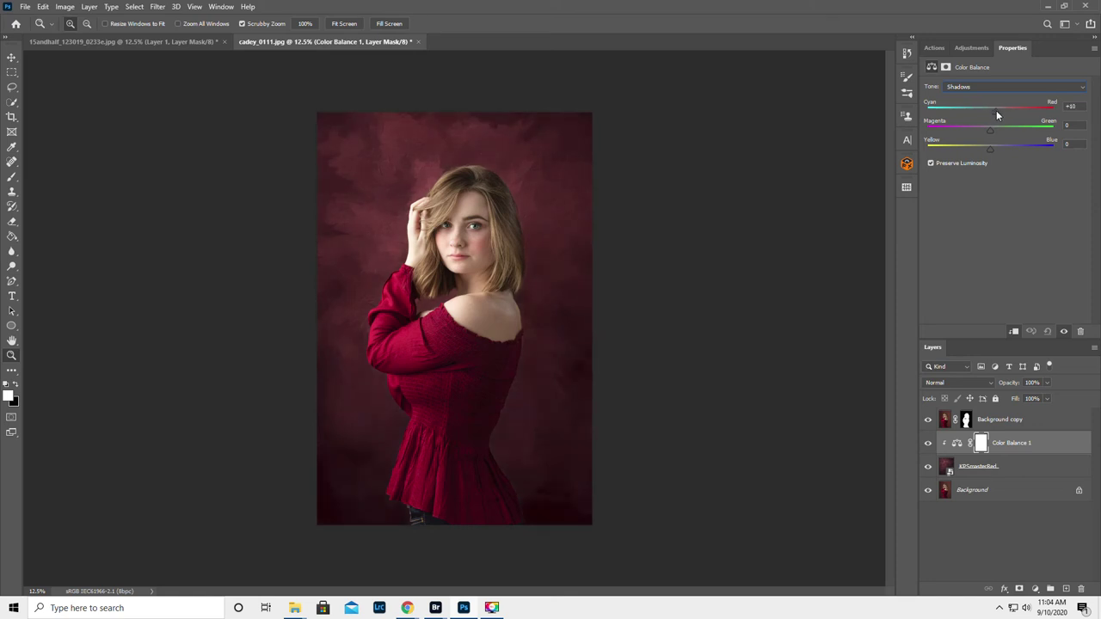
pyautogui.moveTo(996, 110); pyautogui.dragTo(998, 110)
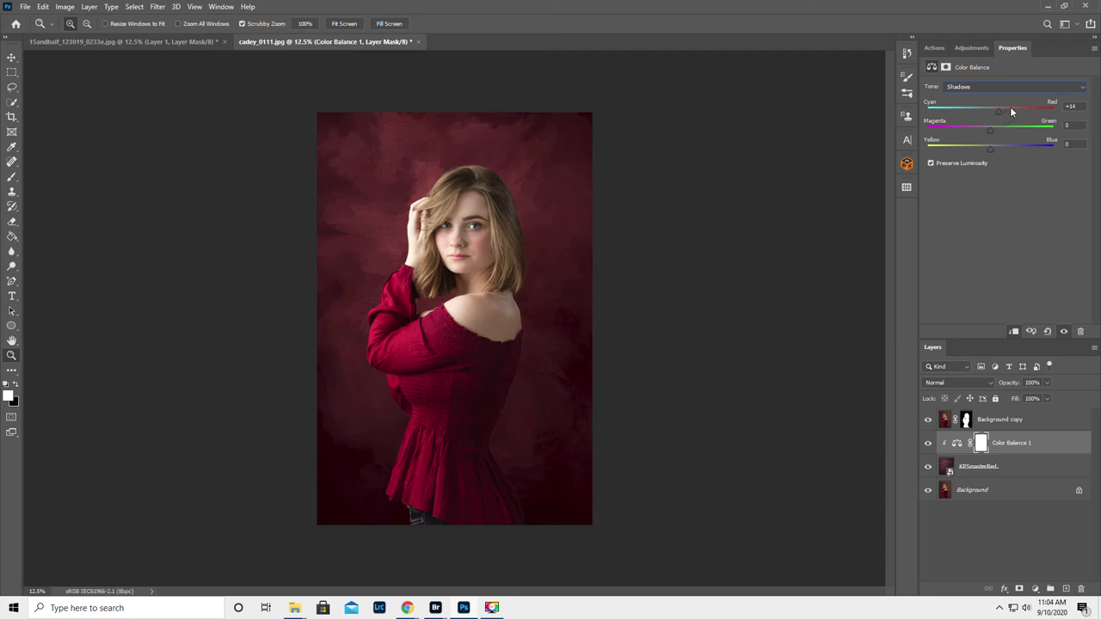
pyautogui.click(976, 86)
pyautogui.click(971, 103)
pyautogui.moveTo(990, 111); pyautogui.dragTo(994, 113)
pyautogui.click(977, 82)
pyautogui.click(972, 110)
pyautogui.moveTo(990, 112); pyautogui.dragTo(998, 110)
pyautogui.click(1019, 469)
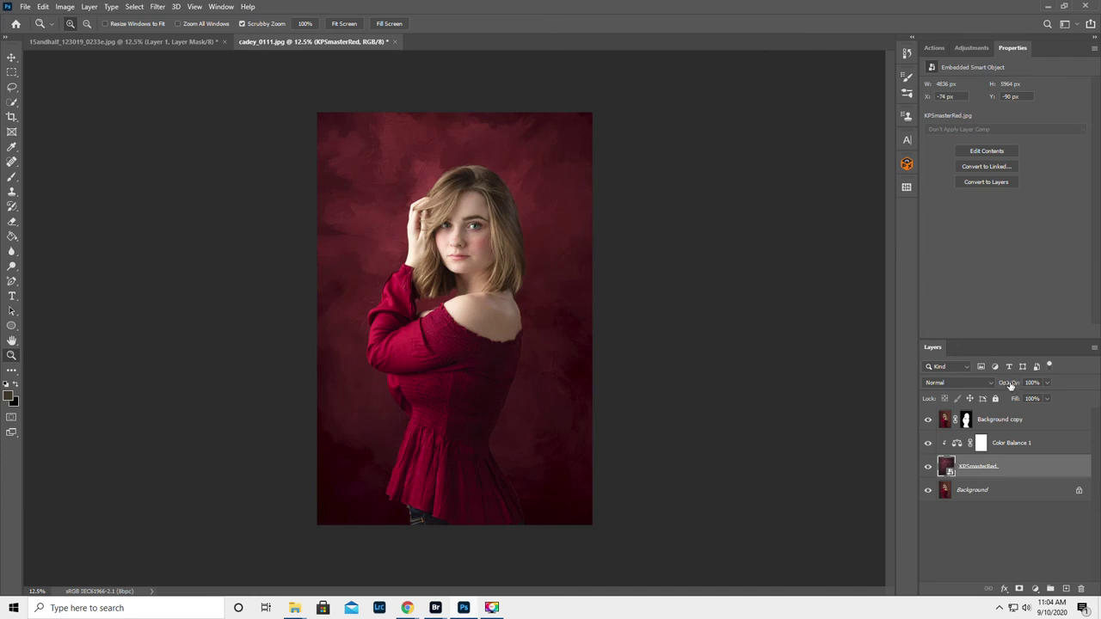
# Step: Set KPSmasterRed opacity to 84% and toggle its visibility to compare with the original backdrop
pyautogui.moveTo(1010, 385); pyautogui.dragTo(1001, 388)
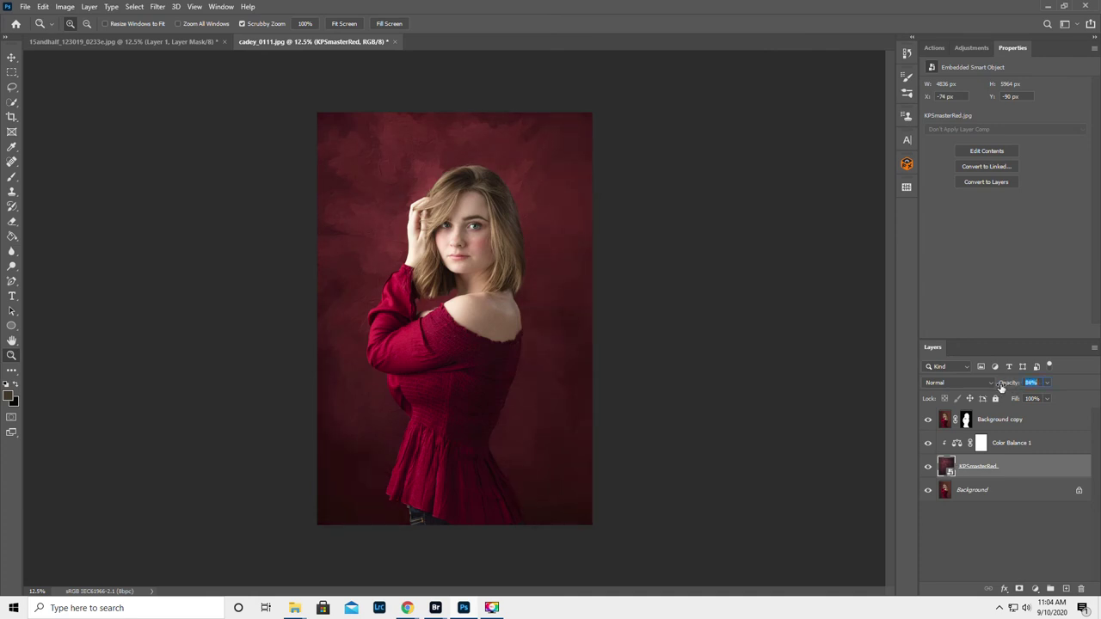
pyautogui.press('Return')
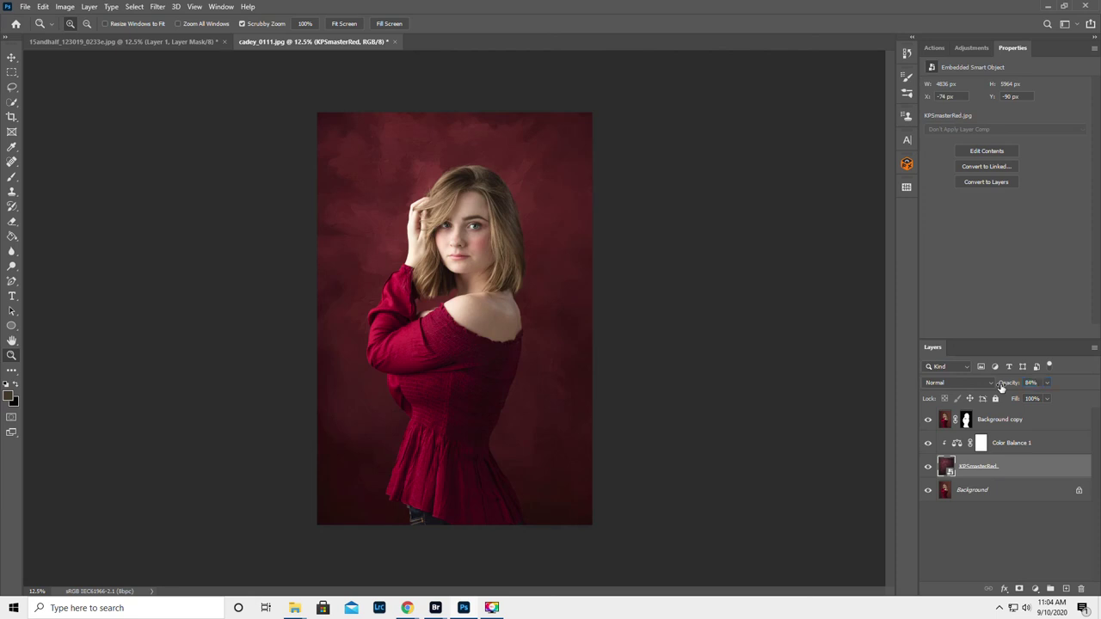
pyautogui.click(928, 467)
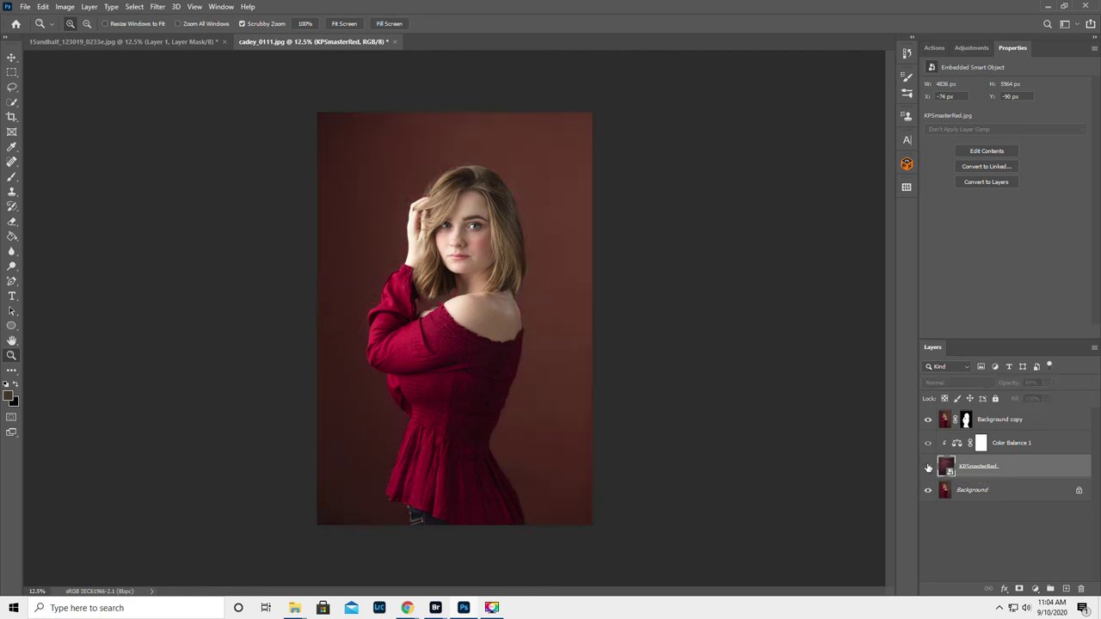
pyautogui.click(928, 467)
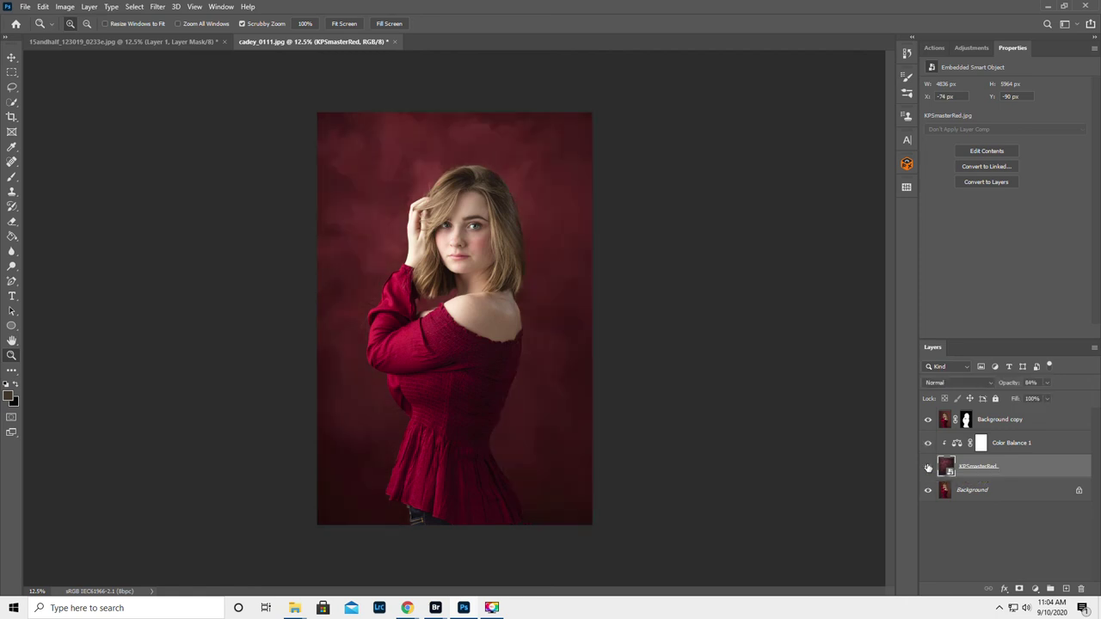
pyautogui.click(928, 467)
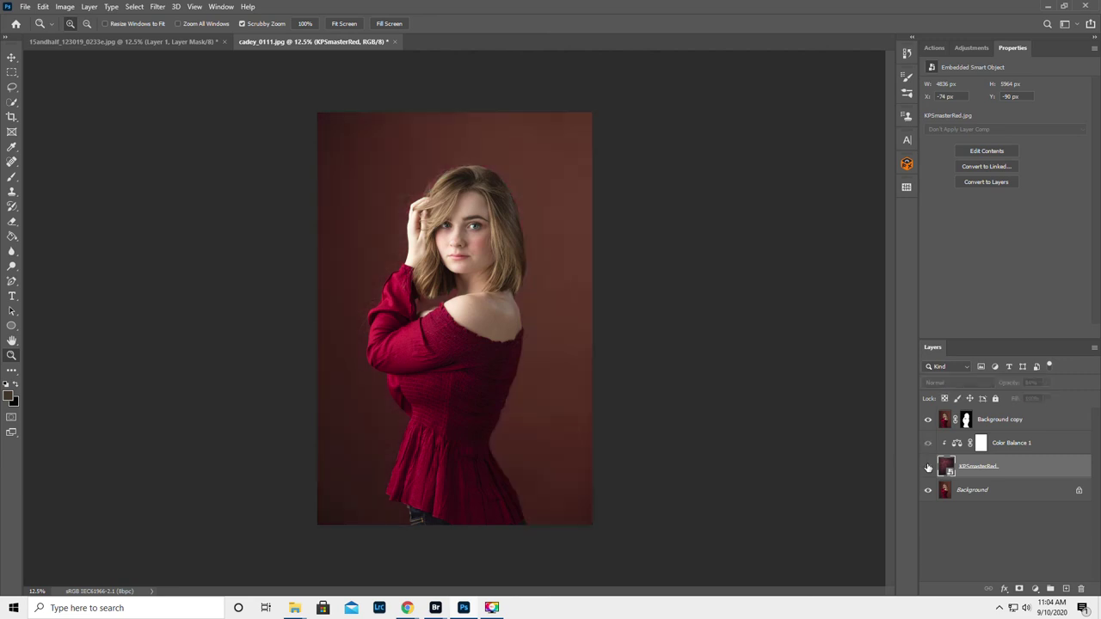
pyautogui.click(928, 467)
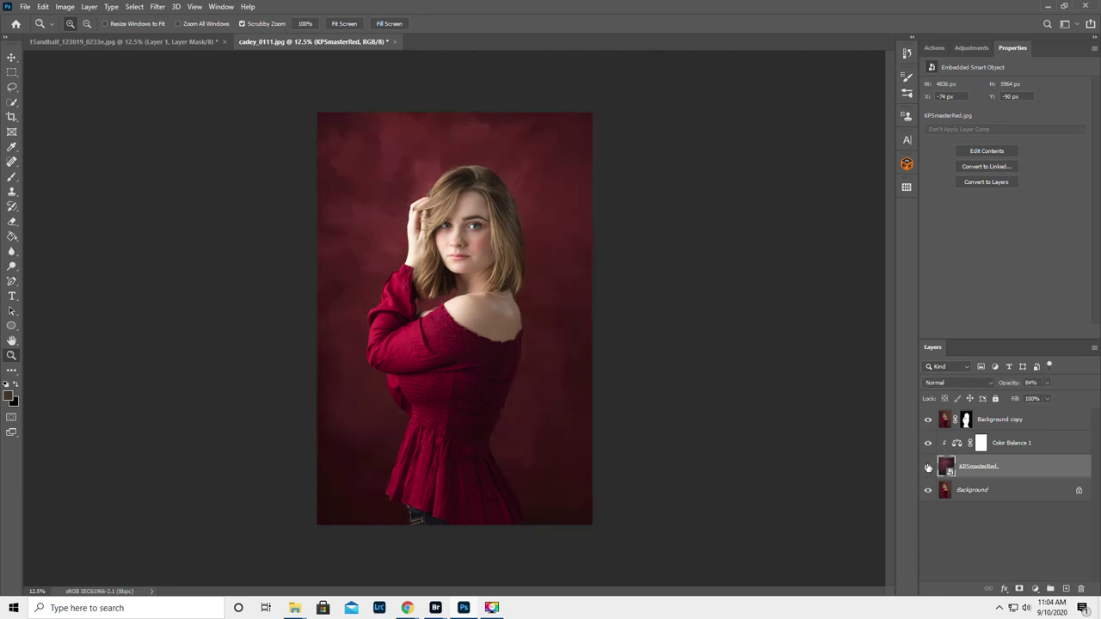
pyautogui.click(928, 467)
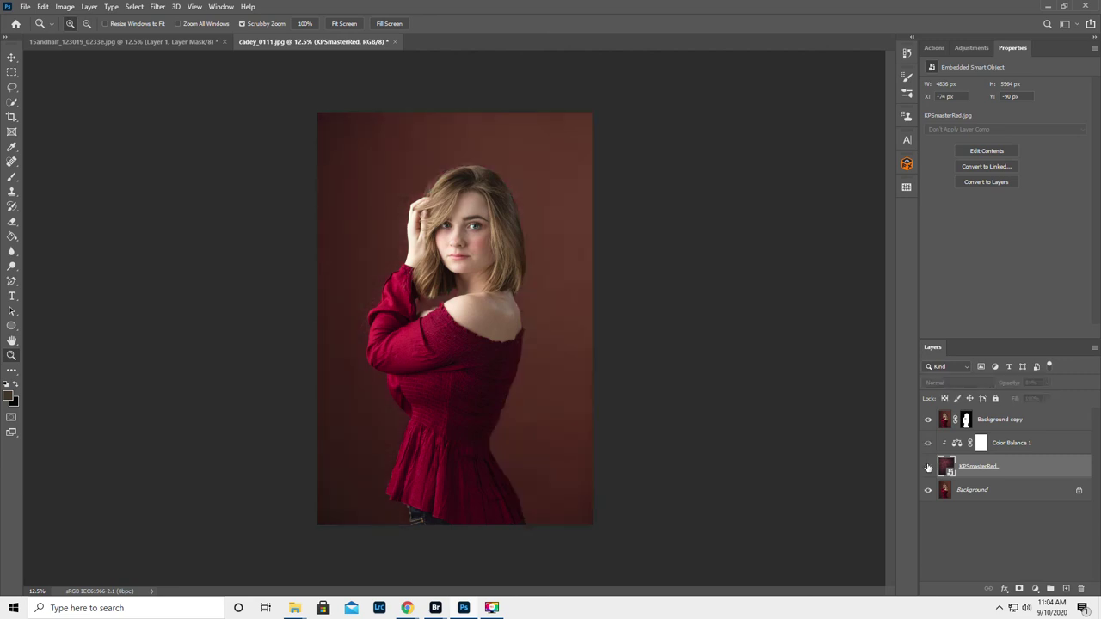
pyautogui.click(928, 467)
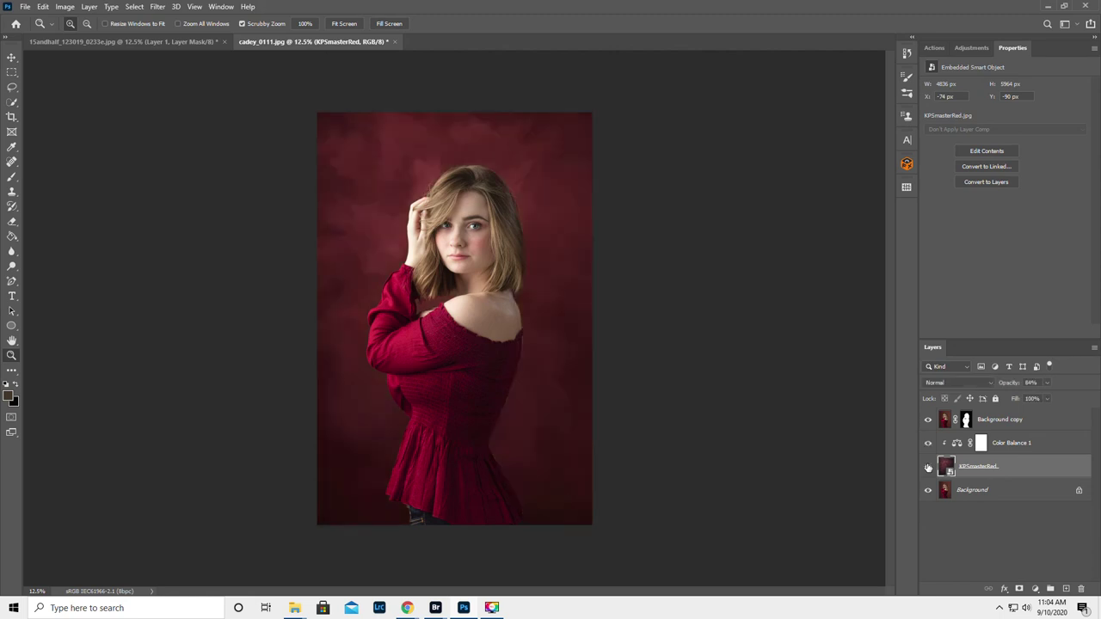
# Step: Flatten the image into one Background layer, then open Save As and cancel it
pyautogui.click(1094, 347)
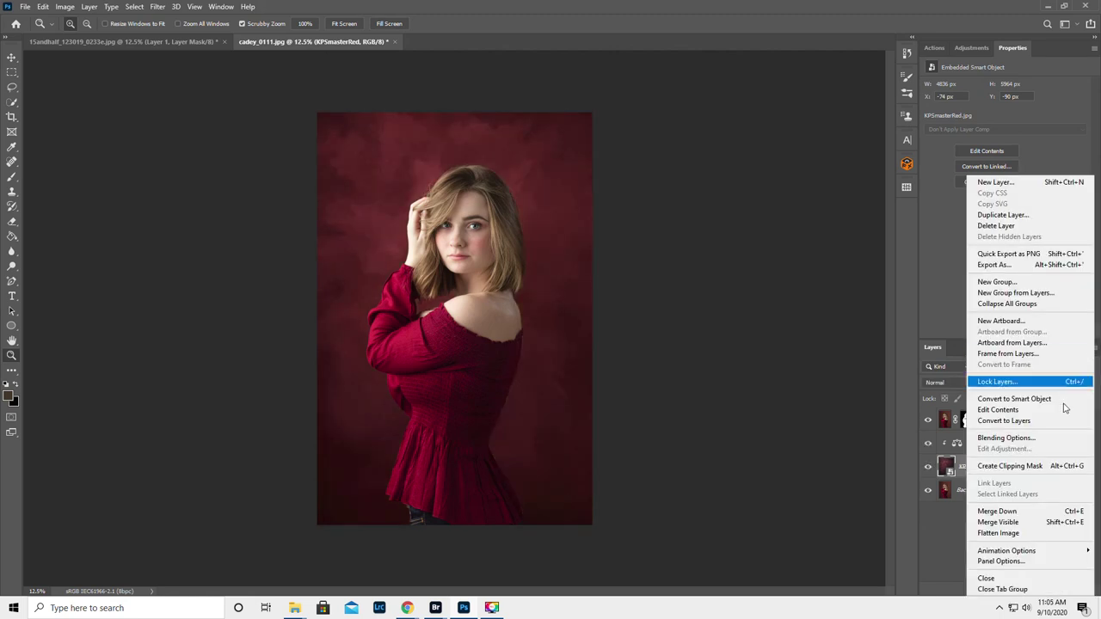
pyautogui.click(1015, 533)
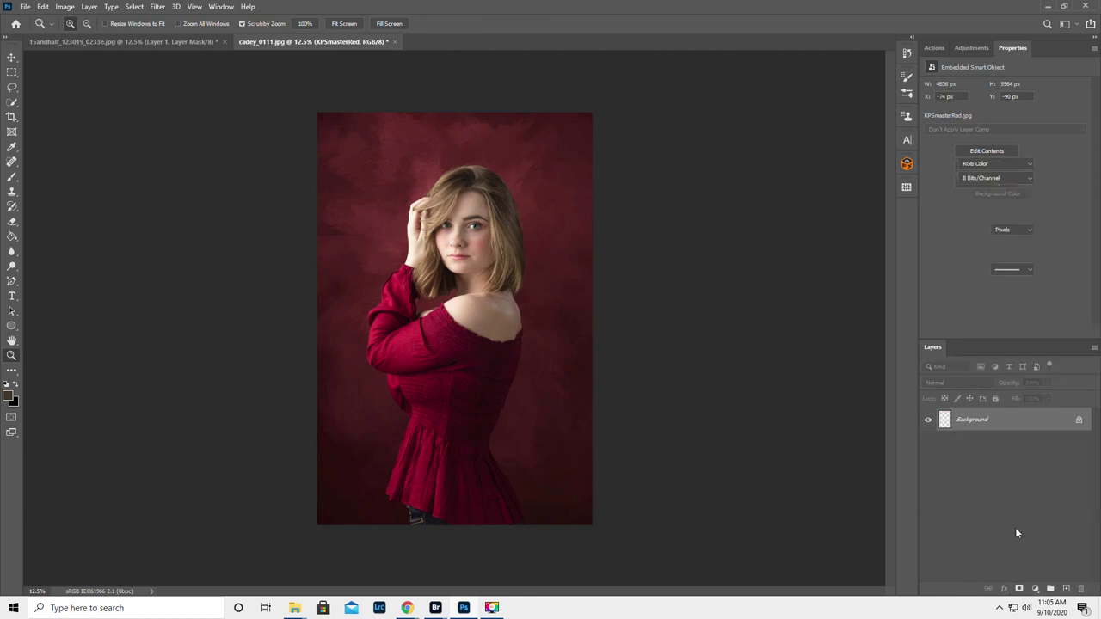
pyautogui.click(26, 7)
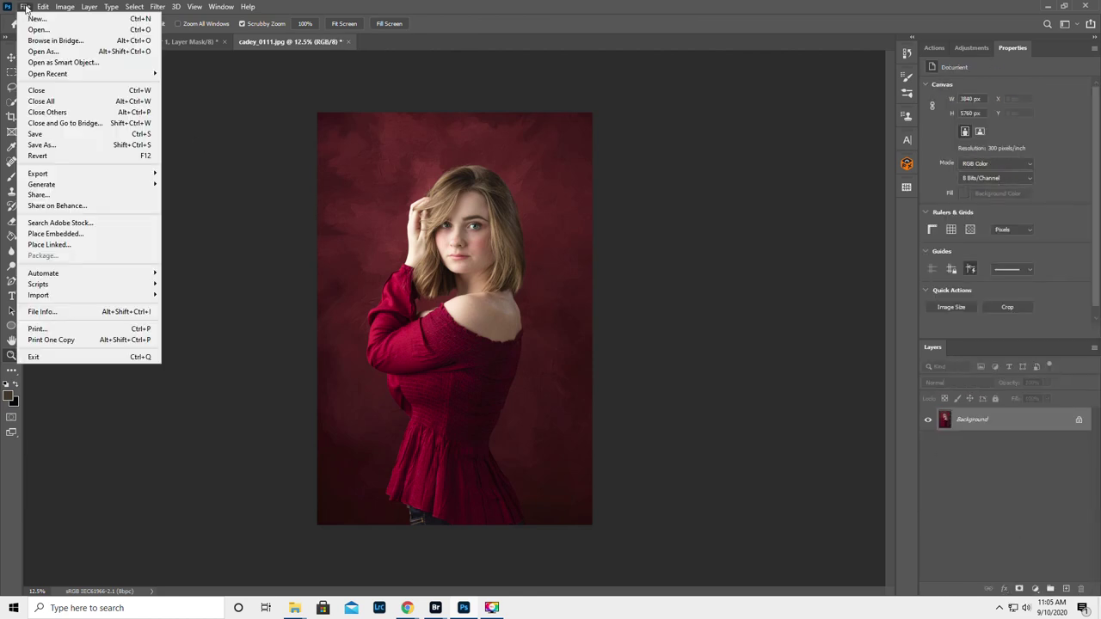
pyautogui.click(54, 145)
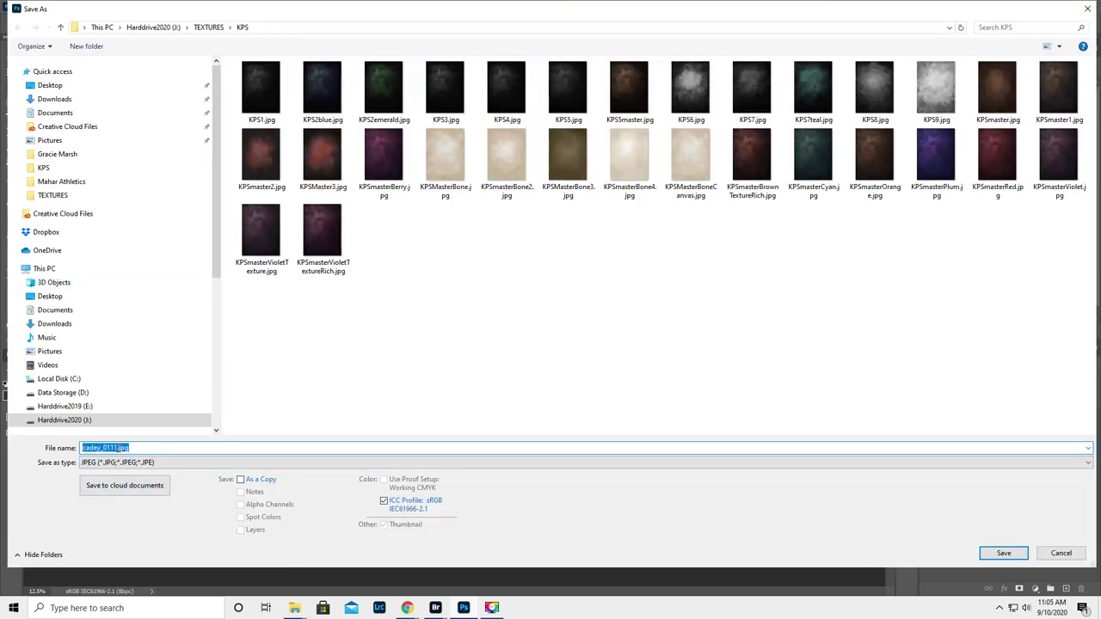
pyautogui.click(116, 446)
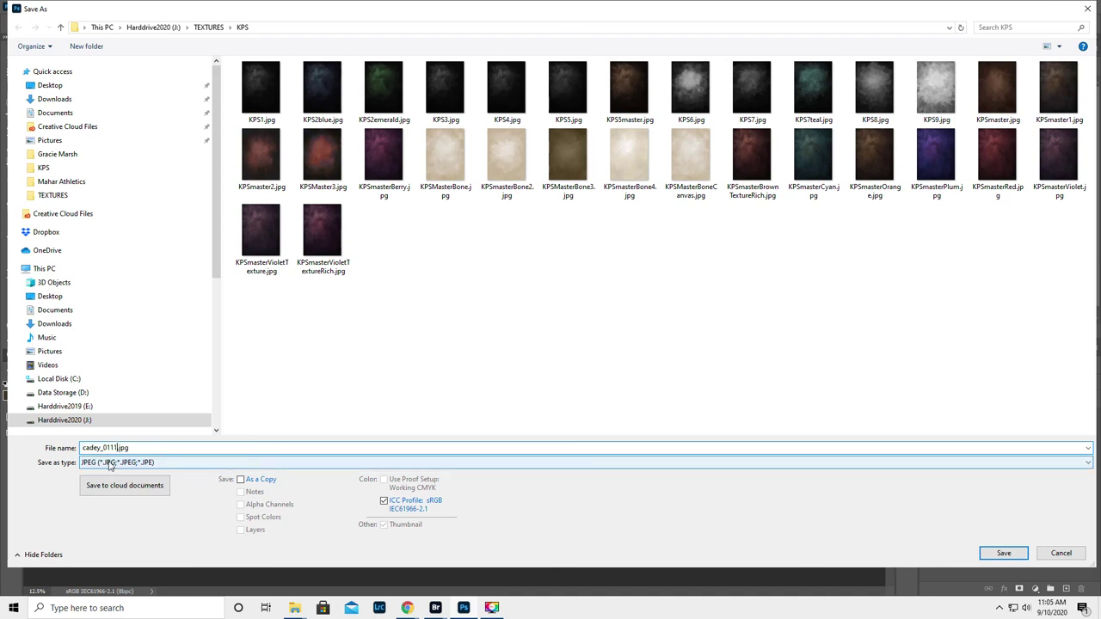
pyautogui.click(1062, 553)
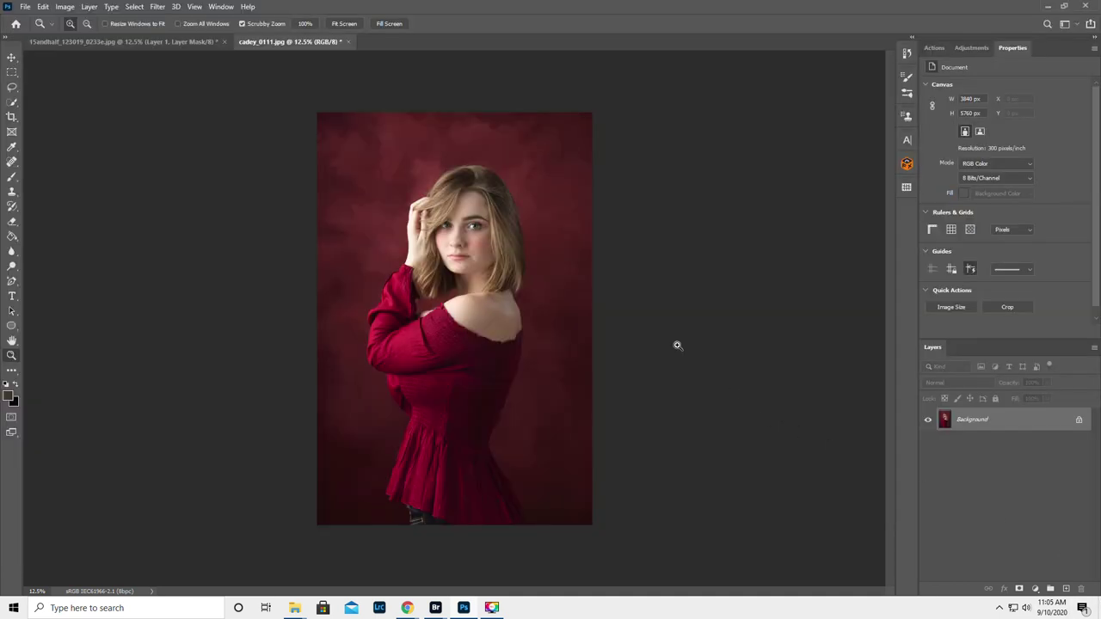